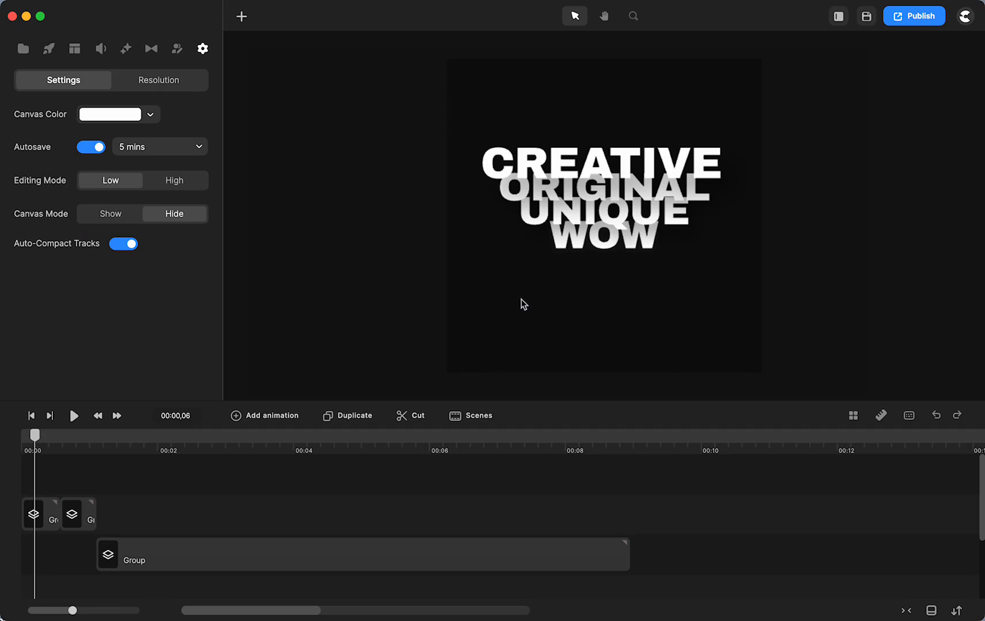
# Preview the animation from the opening text scenes through the Pie Day scene to about 8 seconds.
pyautogui.moveTo(38, 443); pyautogui.dragTo(79, 447)
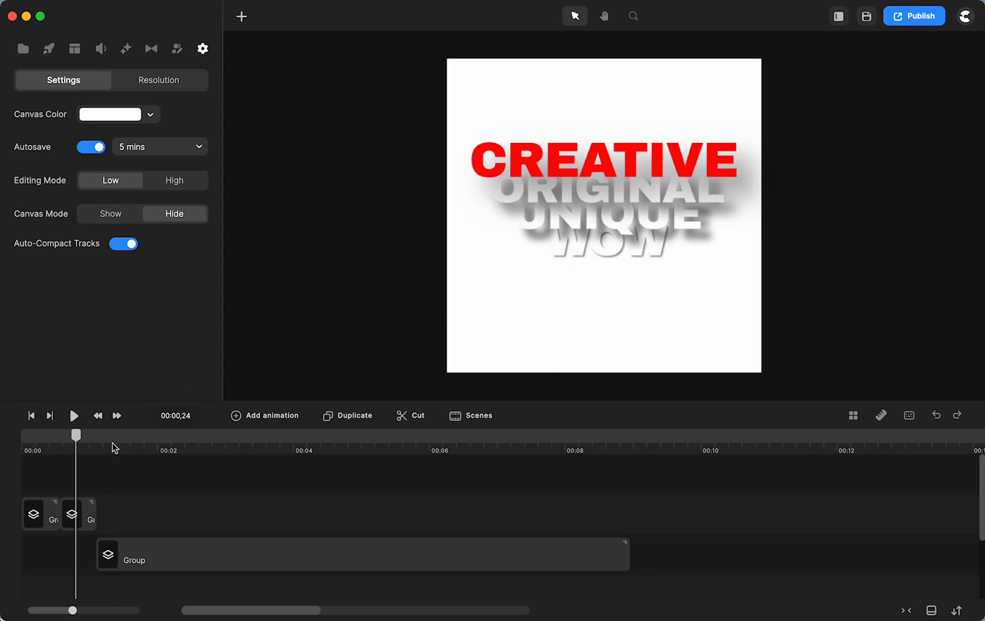
pyautogui.moveTo(77, 440); pyautogui.dragTo(92, 446)
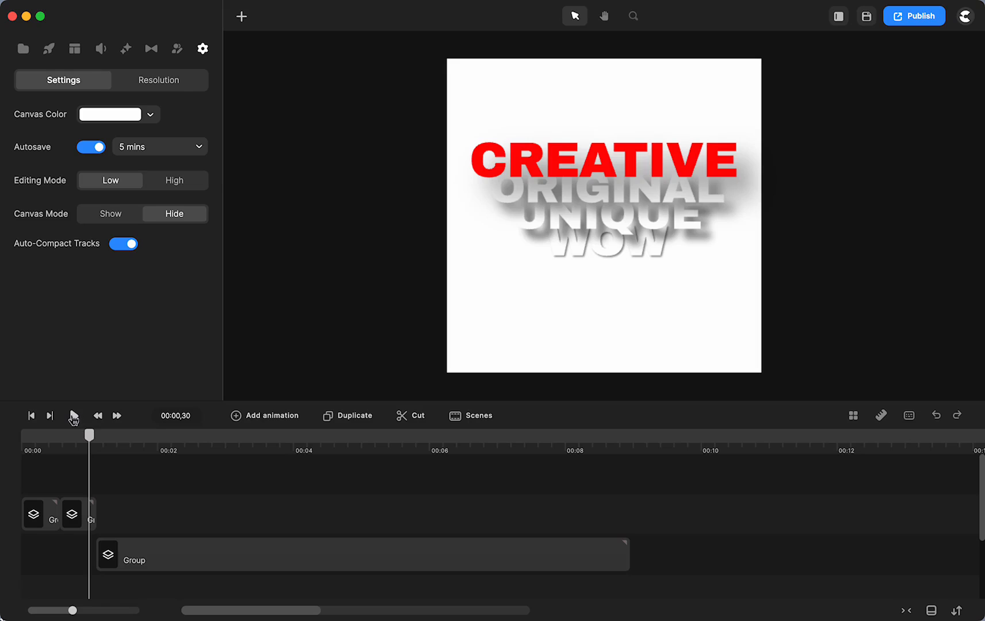
pyautogui.click(73, 416)
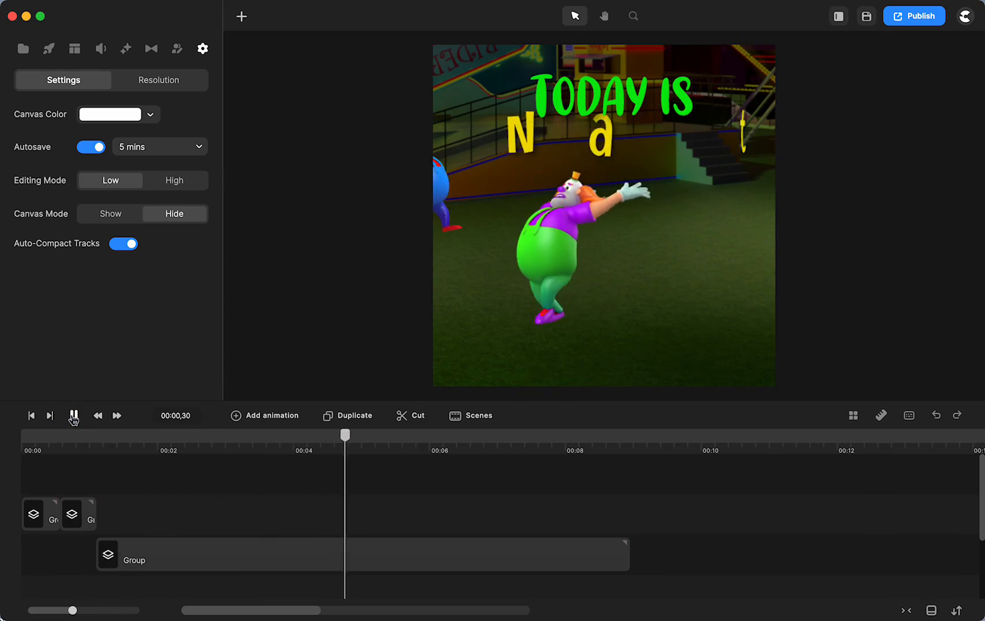
pyautogui.moveTo(574, 436); pyautogui.dragTo(579, 435)
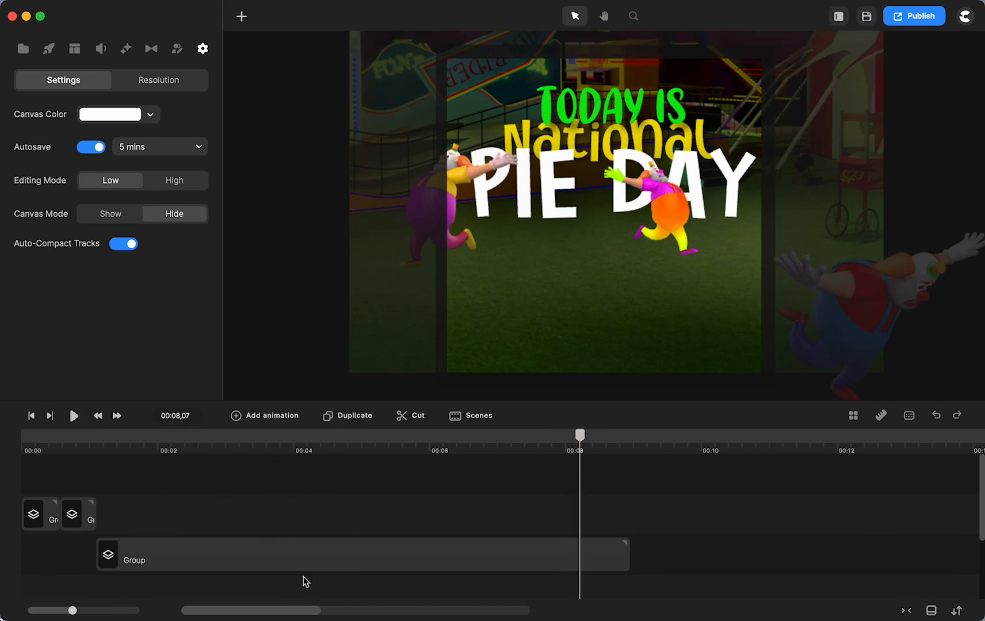
# Ungroup the long group clip that holds the Pie Day scene.
pyautogui.click(279, 557)
pyautogui.rightClick(279, 559)
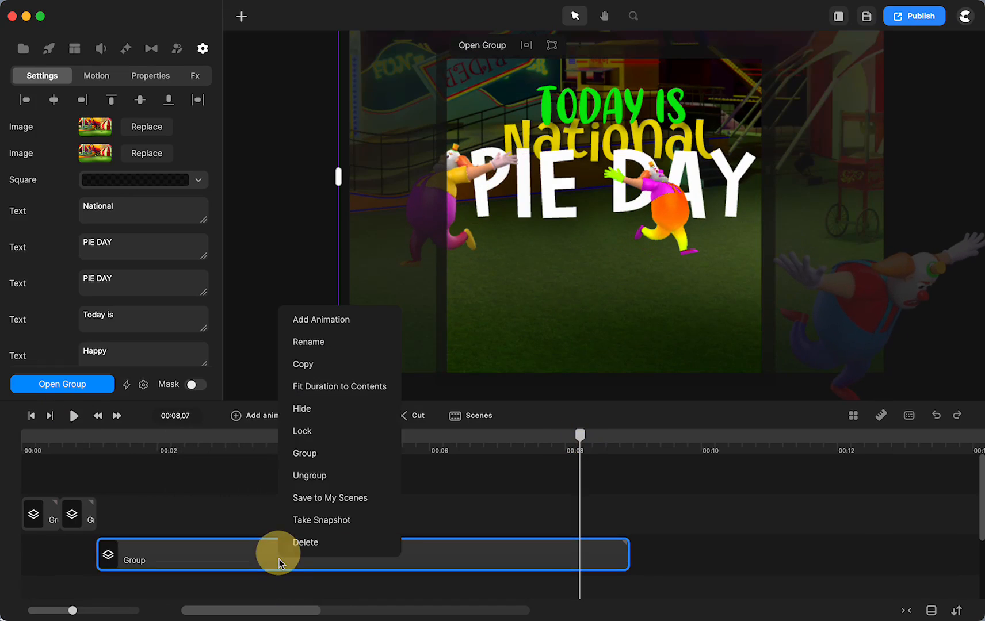
pyautogui.click(303, 487)
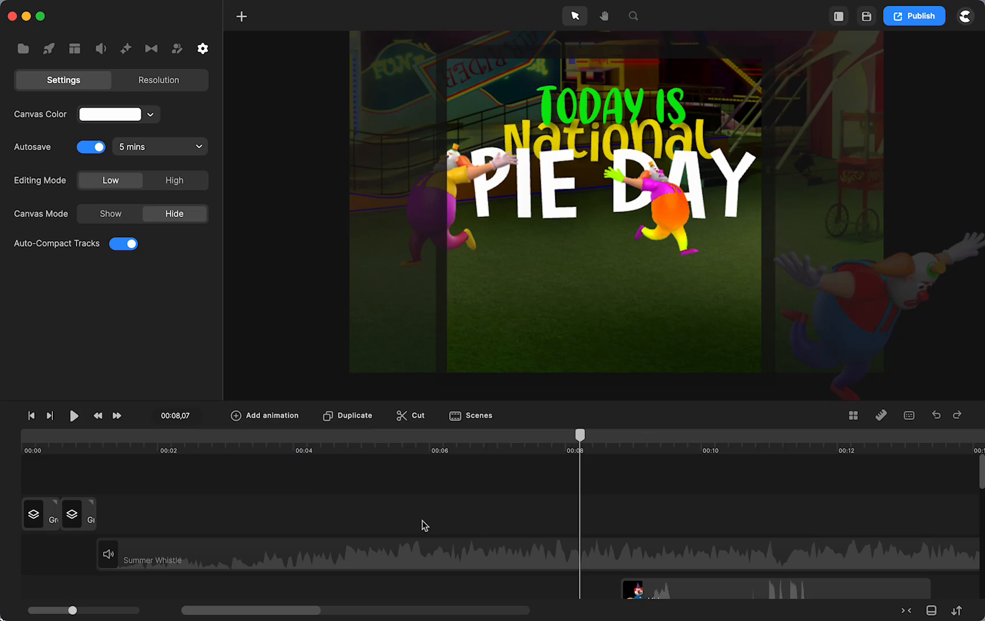
# Add a new square shape over the Pie Day scene and fit it to the canvas.
pyautogui.scroll(-5, 425, 526)
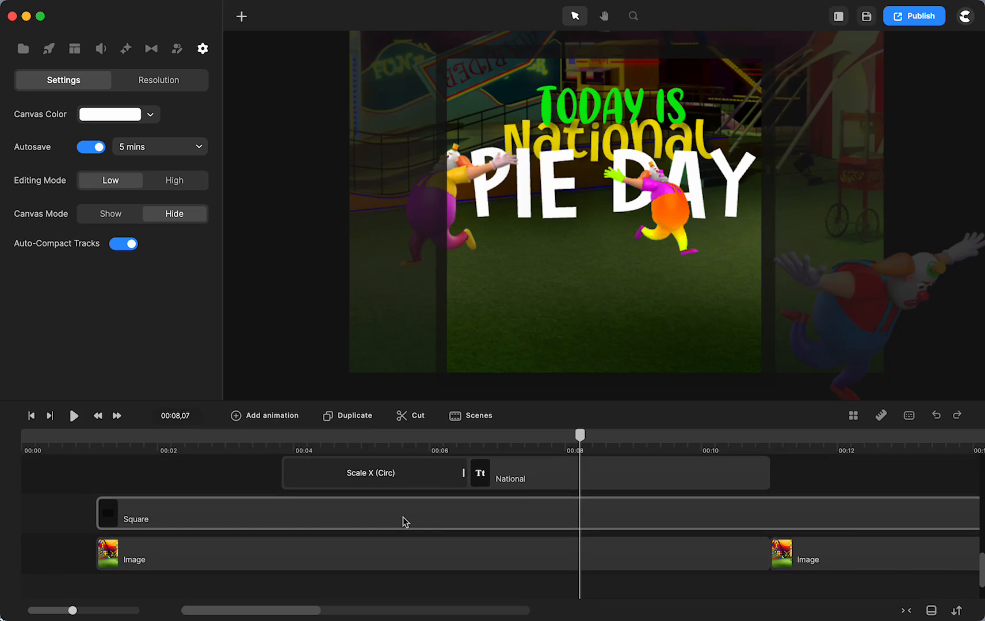
pyautogui.click(405, 522)
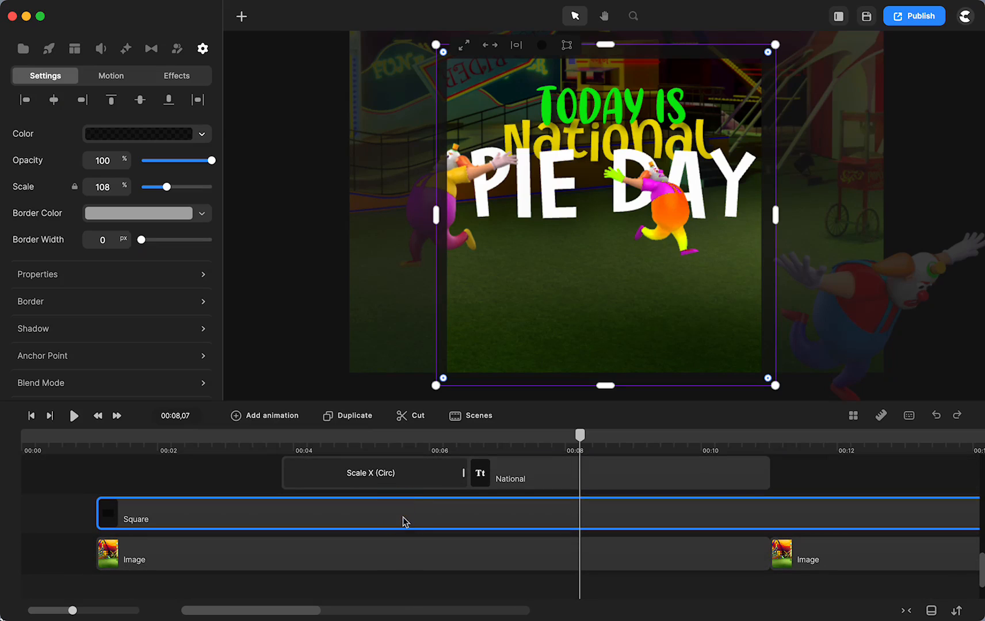
pyautogui.click(242, 17)
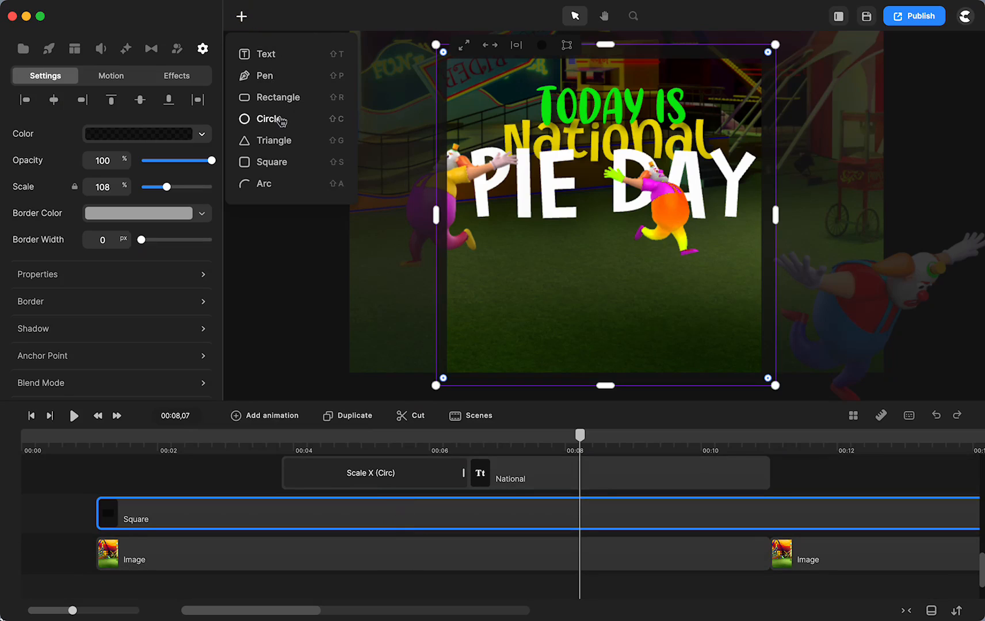
pyautogui.click(278, 164)
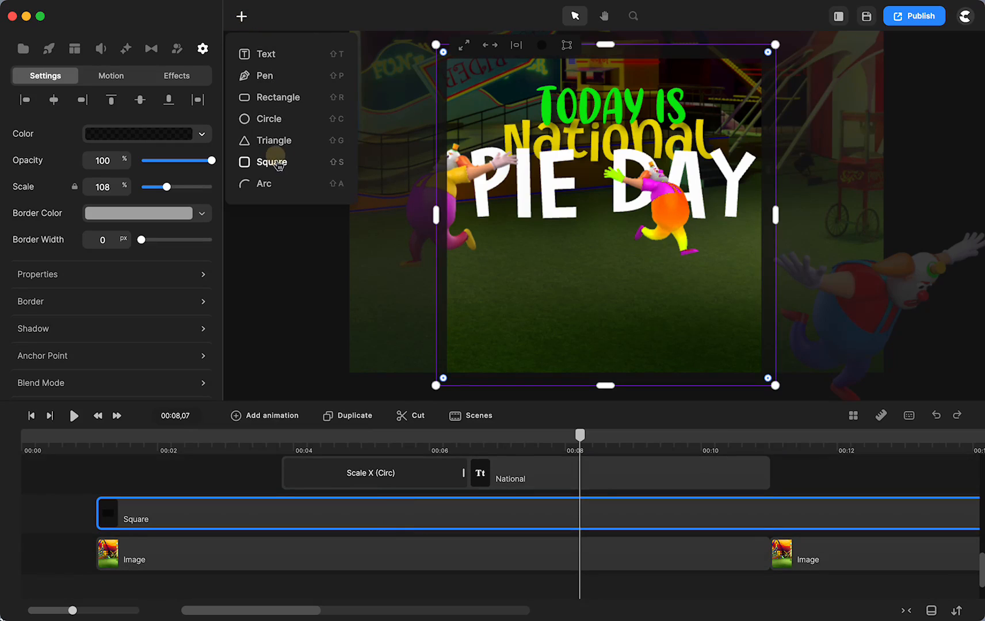
pyautogui.click(642, 190)
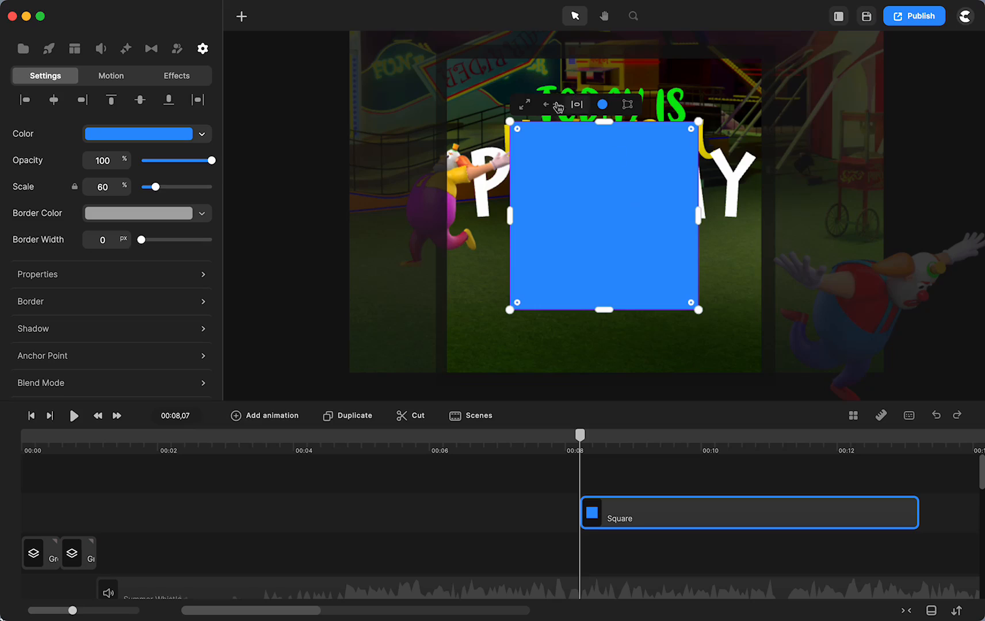
pyautogui.click(525, 105)
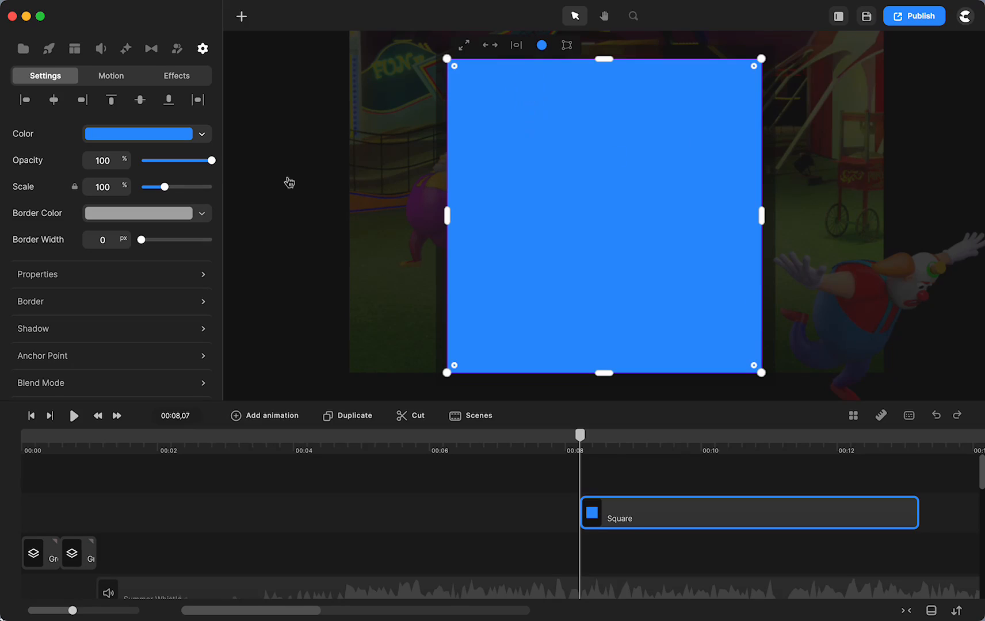
# Fill the new square with black (000000) and lower the fill's alpha so the scene shows through.
pyautogui.click(203, 136)
pyautogui.moveTo(229, 206); pyautogui.dragTo(217, 211)
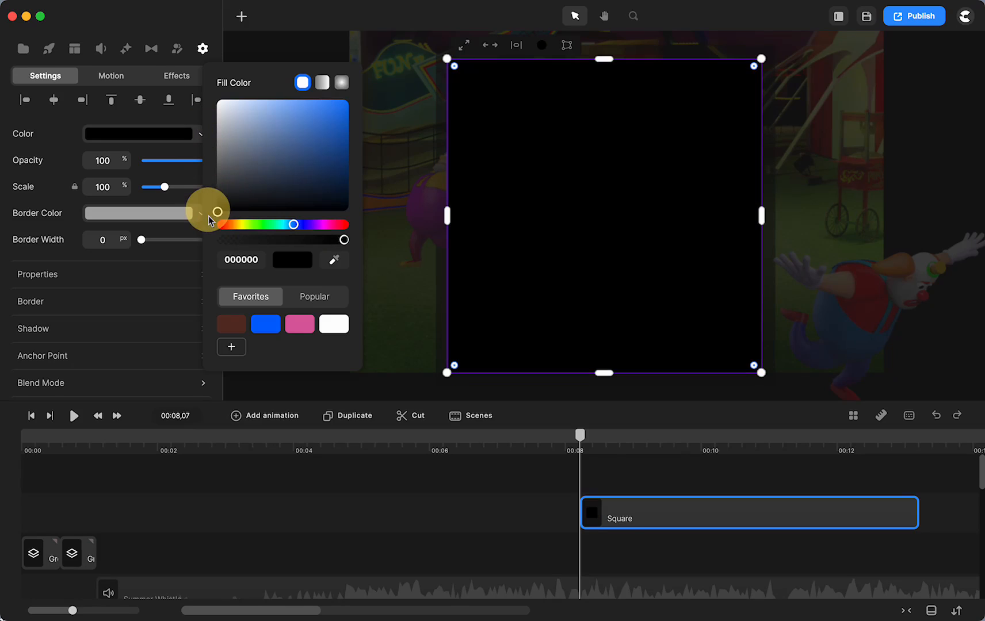
pyautogui.moveTo(344, 240); pyautogui.dragTo(293, 243)
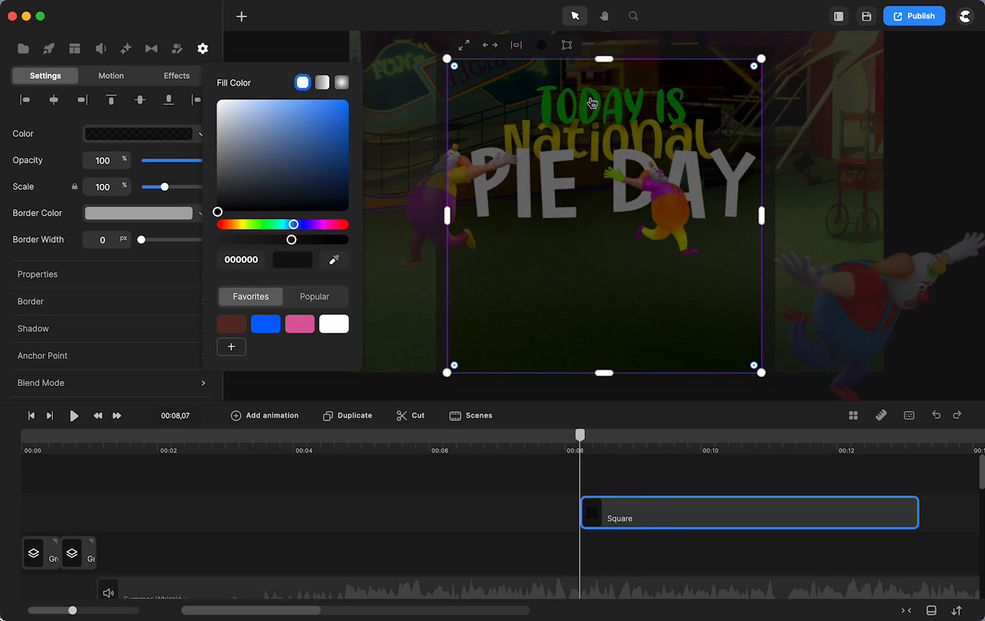
# Inspect the original Square overlay above the background image and compare the scene with and without the new square.
pyautogui.moveTo(581, 447); pyautogui.dragTo(600, 436)
pyautogui.scroll(-5, 256, 512)
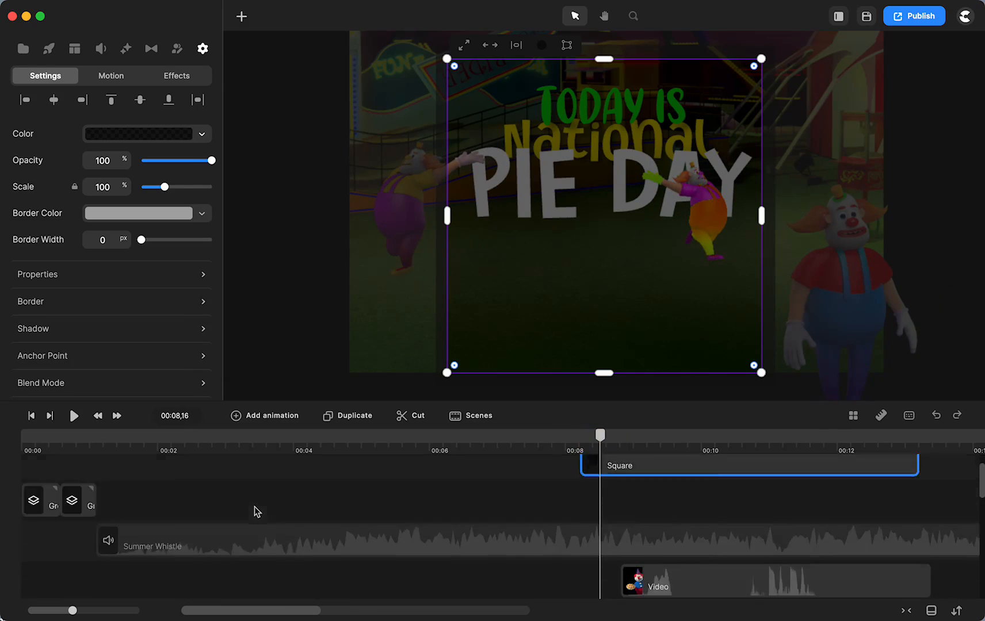
pyautogui.scroll(-5, 258, 512)
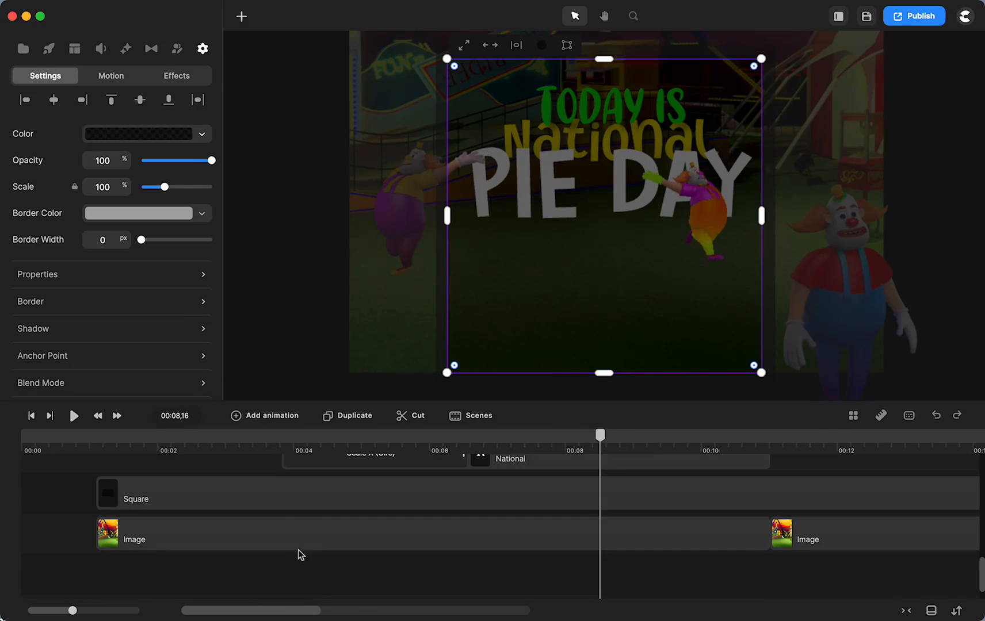
pyautogui.click(232, 504)
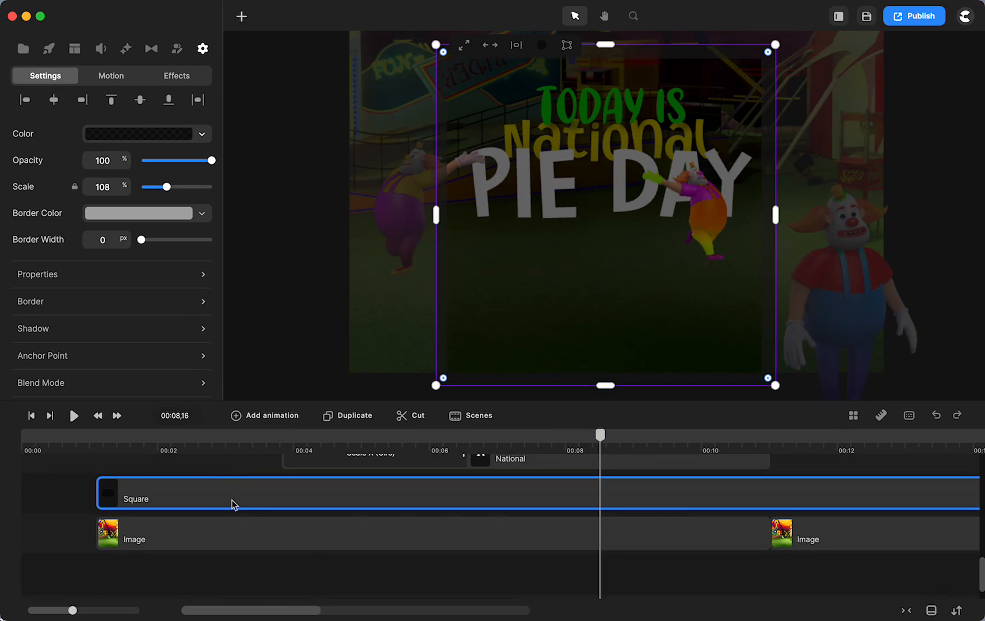
pyautogui.moveTo(601, 444); pyautogui.dragTo(535, 443)
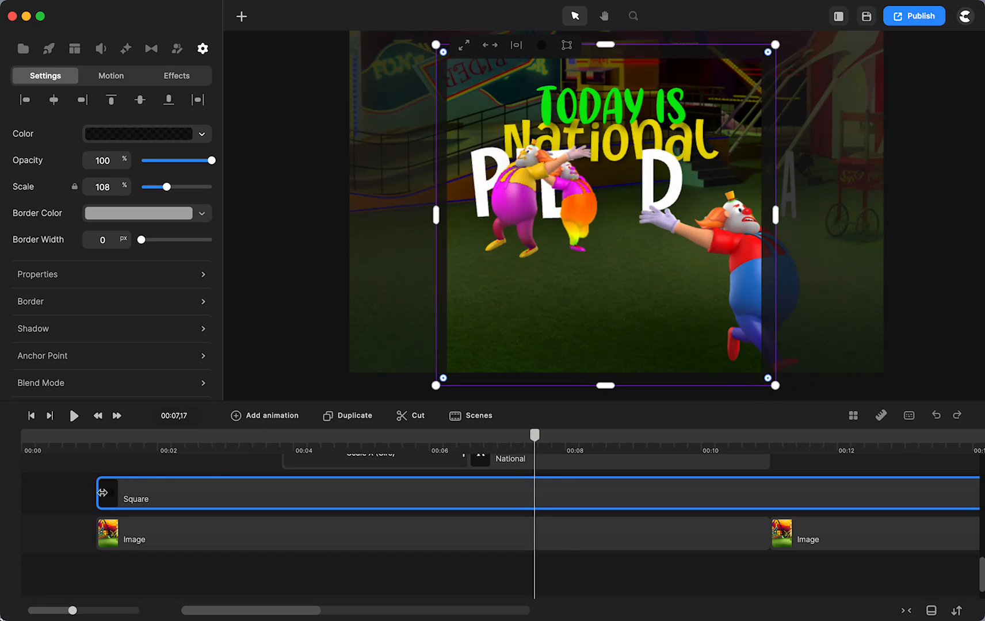
pyautogui.moveTo(102, 493)
pyautogui.mouseDown()
pyautogui.moveTo(567, 496)
pyautogui.moveTo(99, 495)
pyautogui.mouseUp()
# Delete the newly added square above the audio track.
pyautogui.scroll(10, 419, 521)
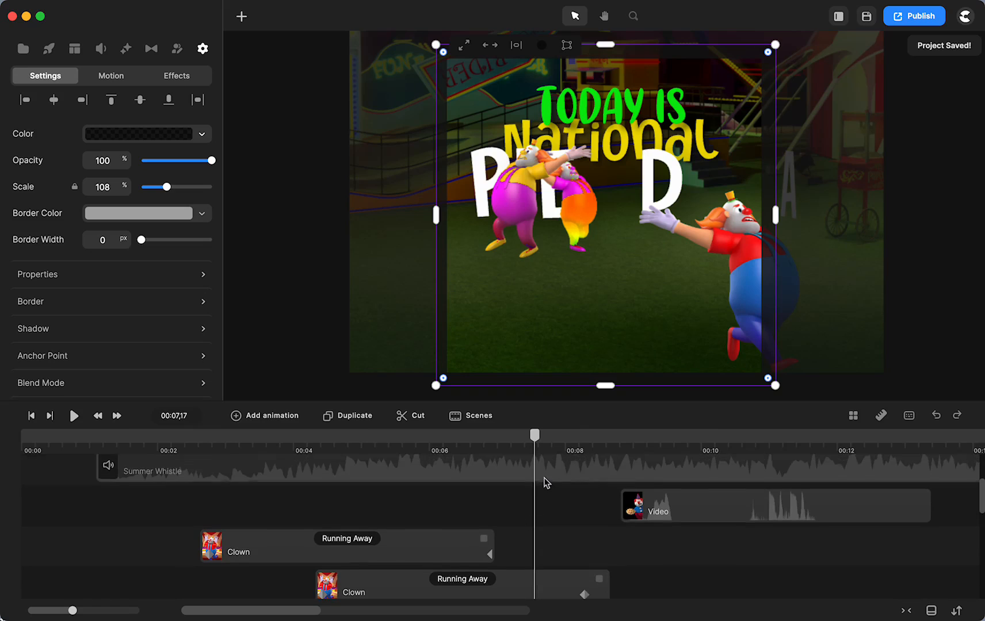
pyautogui.scroll(2, 546, 482)
pyautogui.click(624, 497)
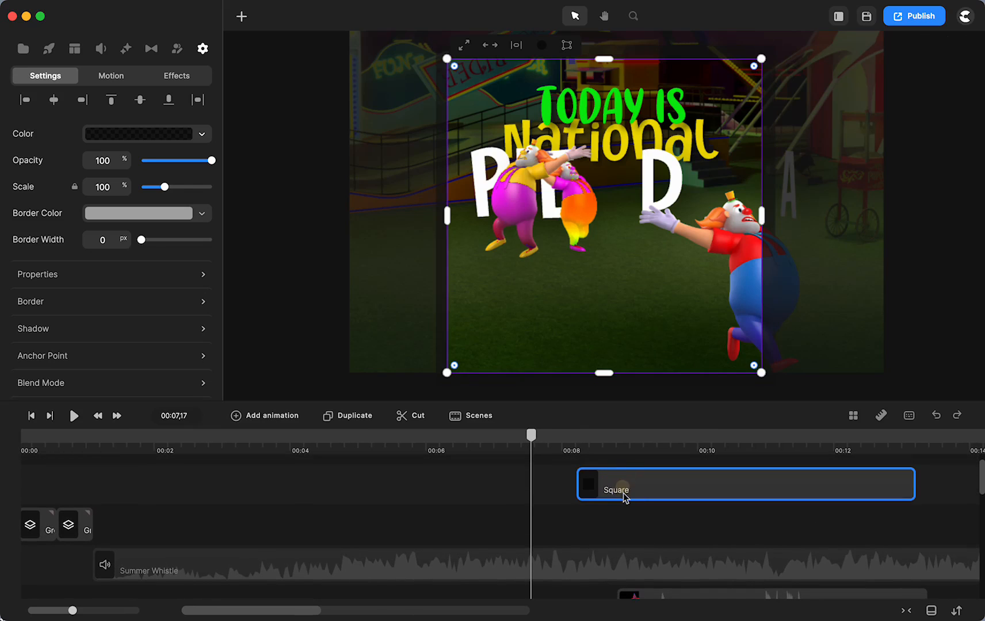
pyautogui.press('Delete')
# Remove the shadow of the "Today is" text by setting its distance and blur to 0 px.
pyautogui.scroll(-5, 448, 466)
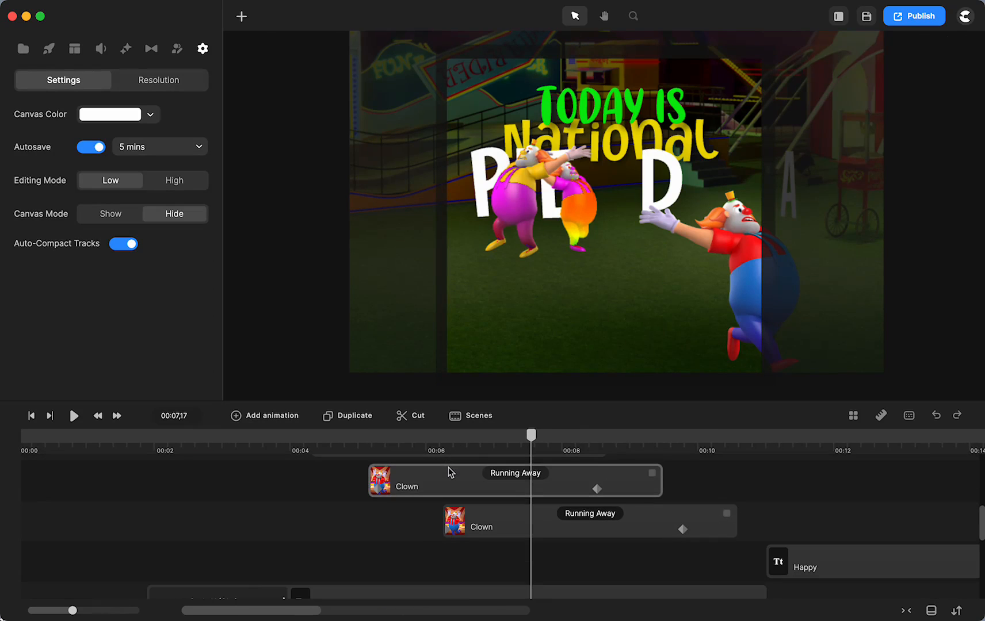
pyautogui.scroll(-3, 388, 507)
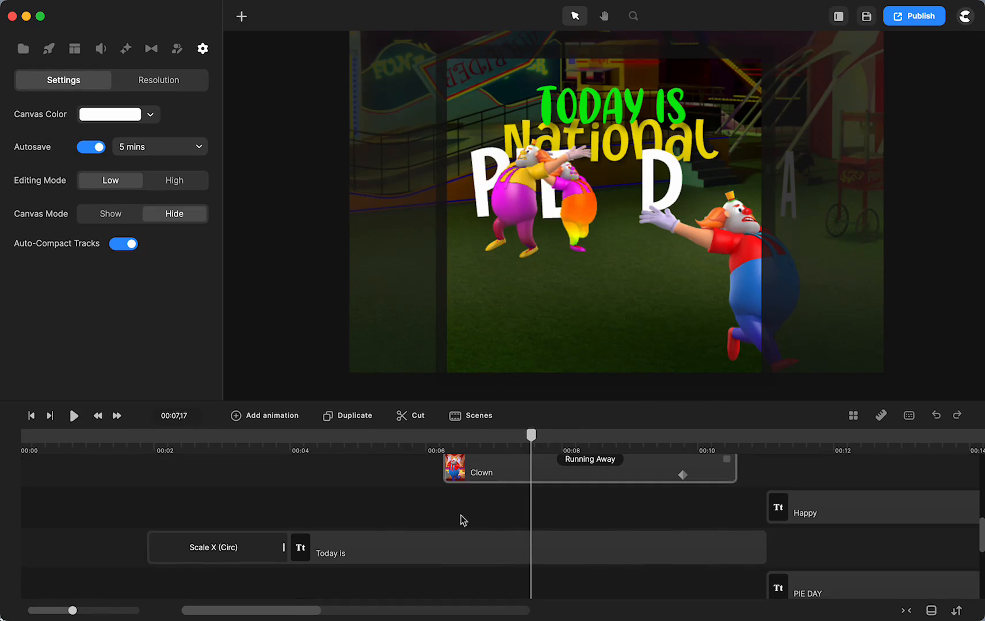
pyautogui.click(450, 553)
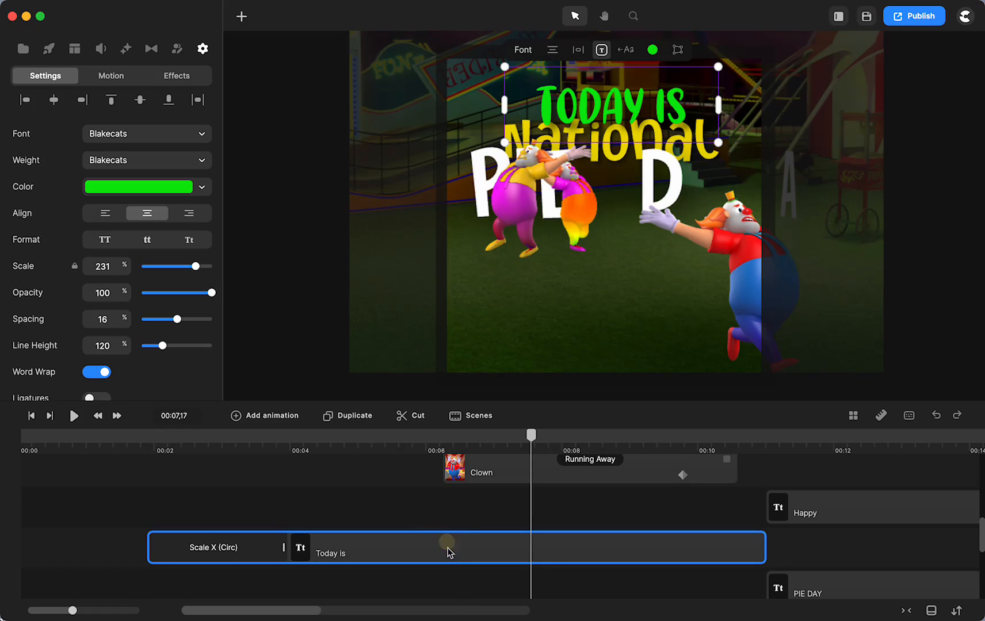
pyautogui.scroll(-5, 85, 263)
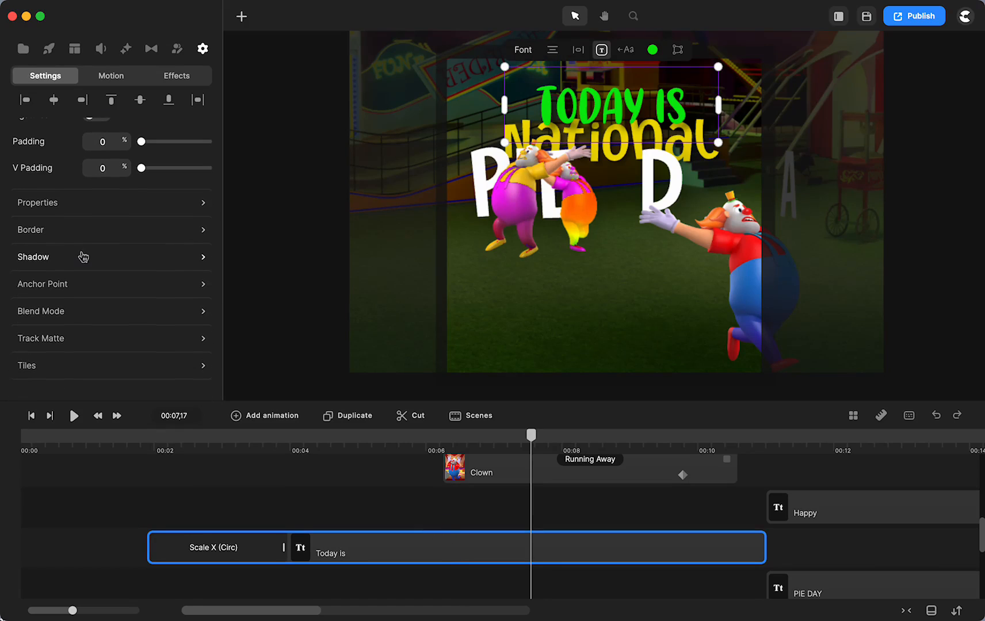
pyautogui.click(62, 262)
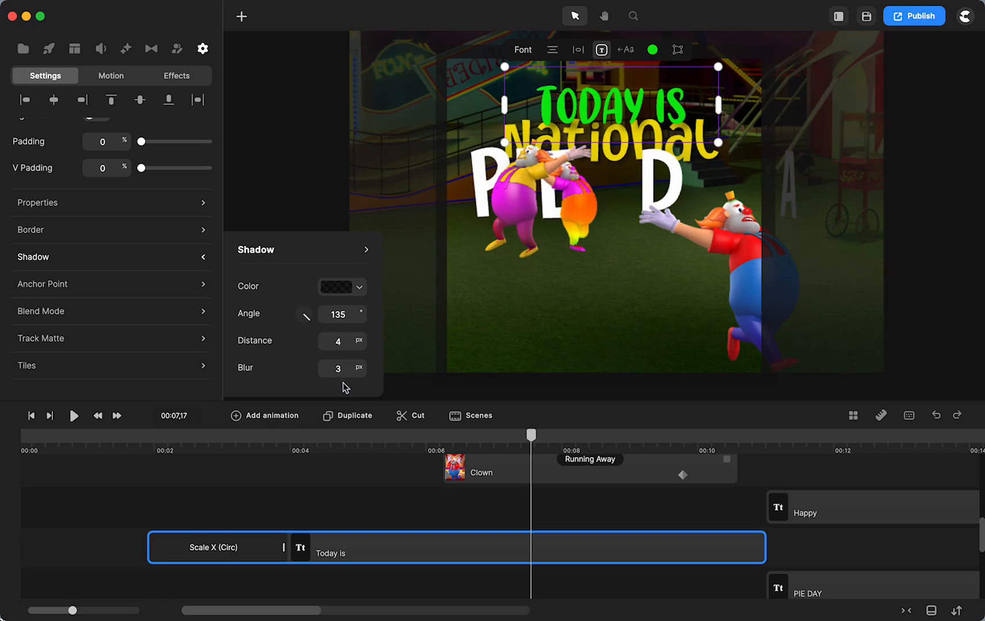
pyautogui.moveTo(361, 348); pyautogui.dragTo(317, 375)
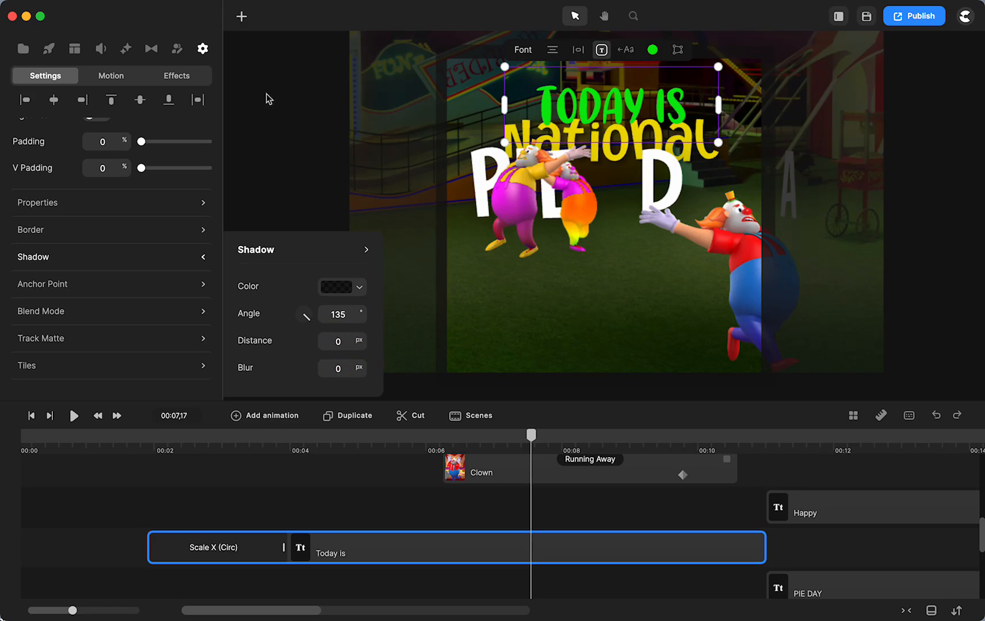
pyautogui.click(283, 99)
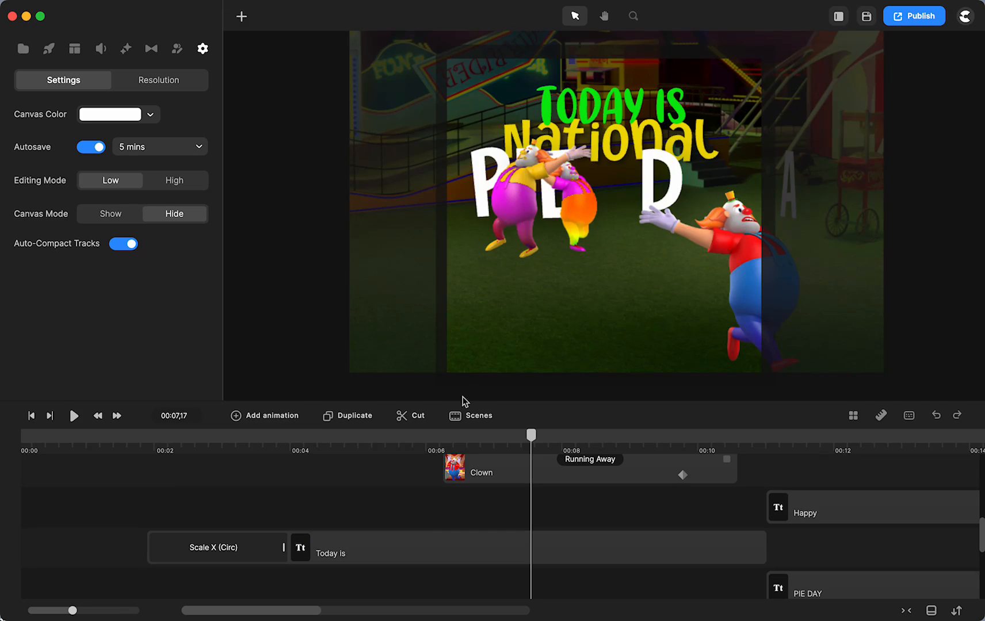
# Give the "Today is" text a shadow with an 11 px distance and a 4 px blur.
pyautogui.click(449, 541)
pyautogui.scroll(-8, 168, 236)
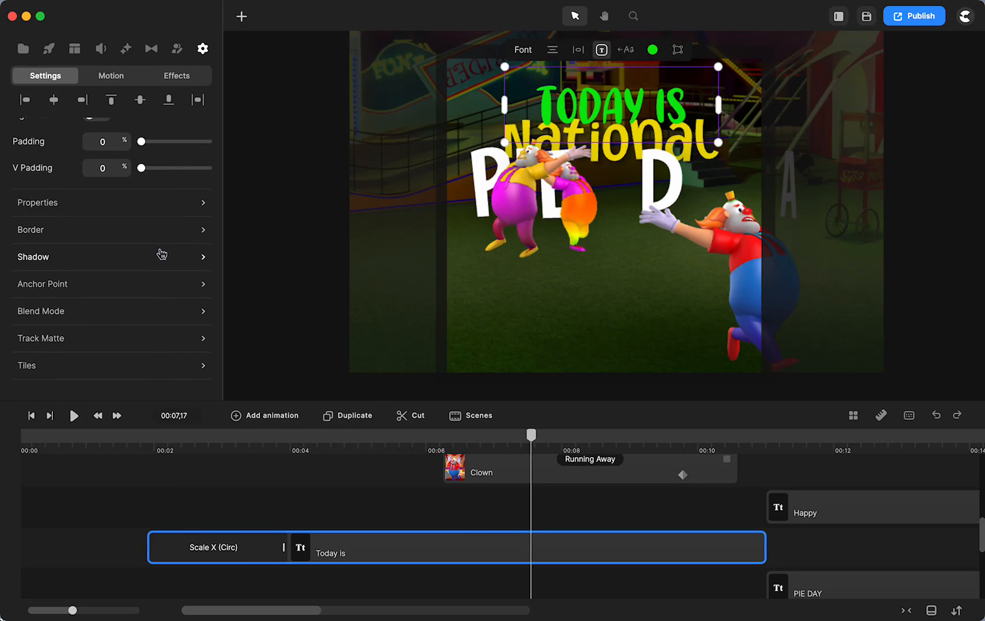
pyautogui.click(159, 257)
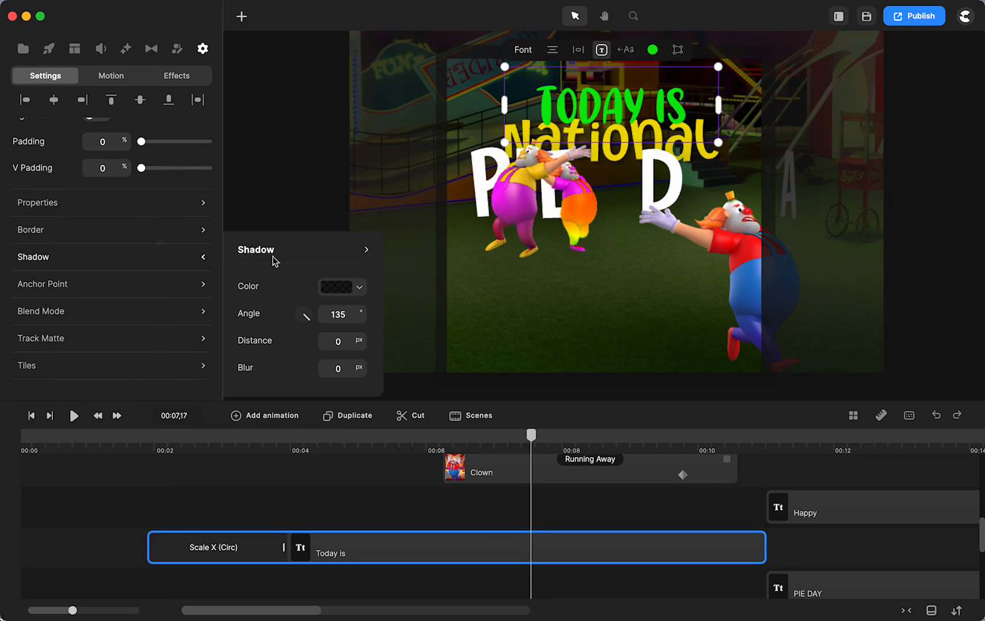
pyautogui.click(359, 337)
pyautogui.click(360, 337)
pyautogui.click(360, 337)
pyautogui.click(368, 345)
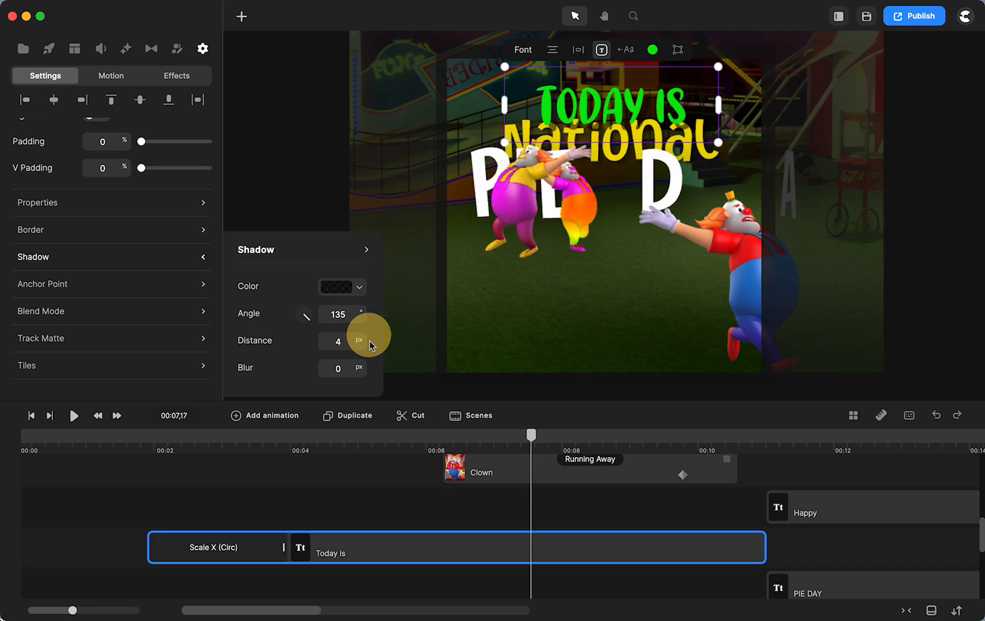
pyautogui.moveTo(358, 367); pyautogui.dragTo(381, 348)
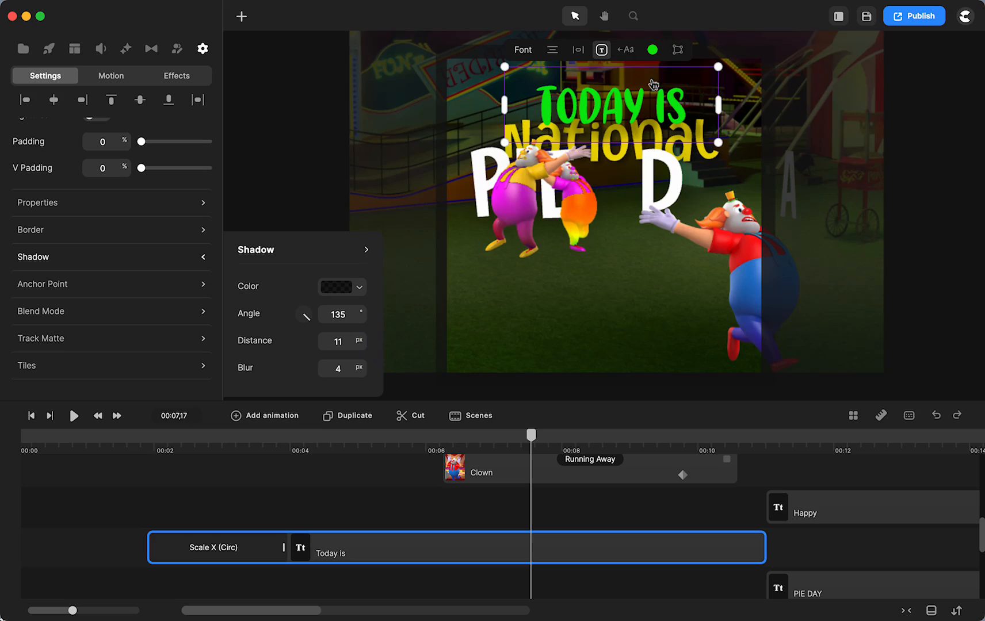
pyautogui.click(621, 136)
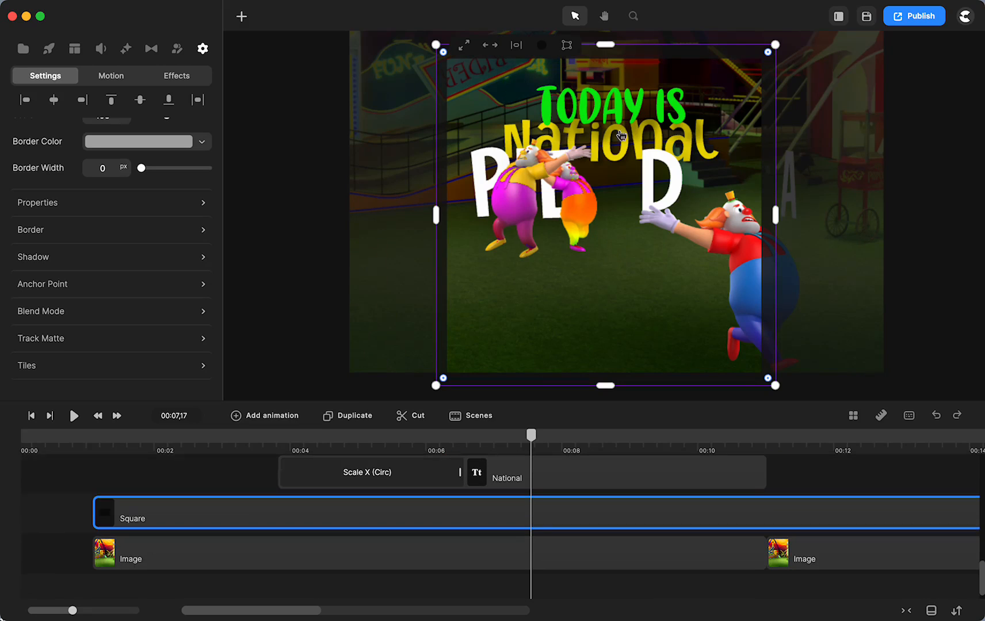
pyautogui.click(329, 176)
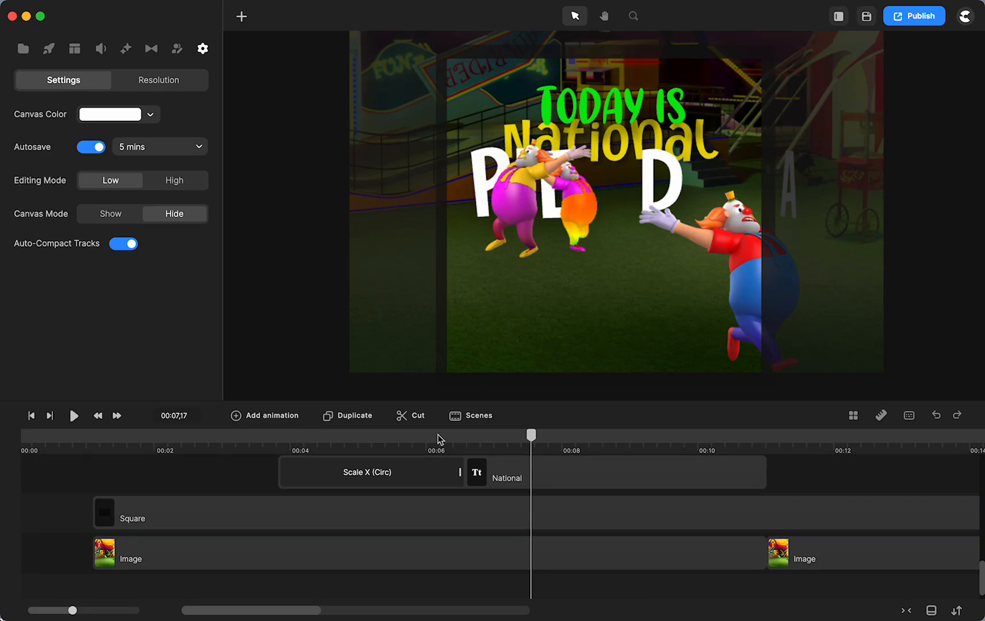
# Set the shadow distance of the "PIE DAY" text on the animated title track to 16 px.
pyautogui.scroll(3, 569, 460)
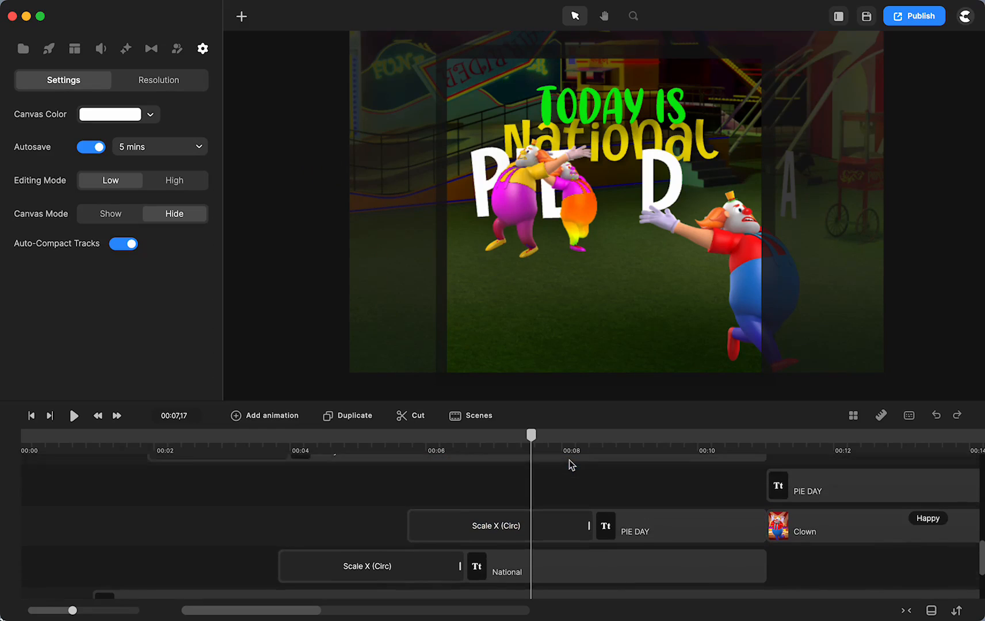
pyautogui.scroll(4, 494, 483)
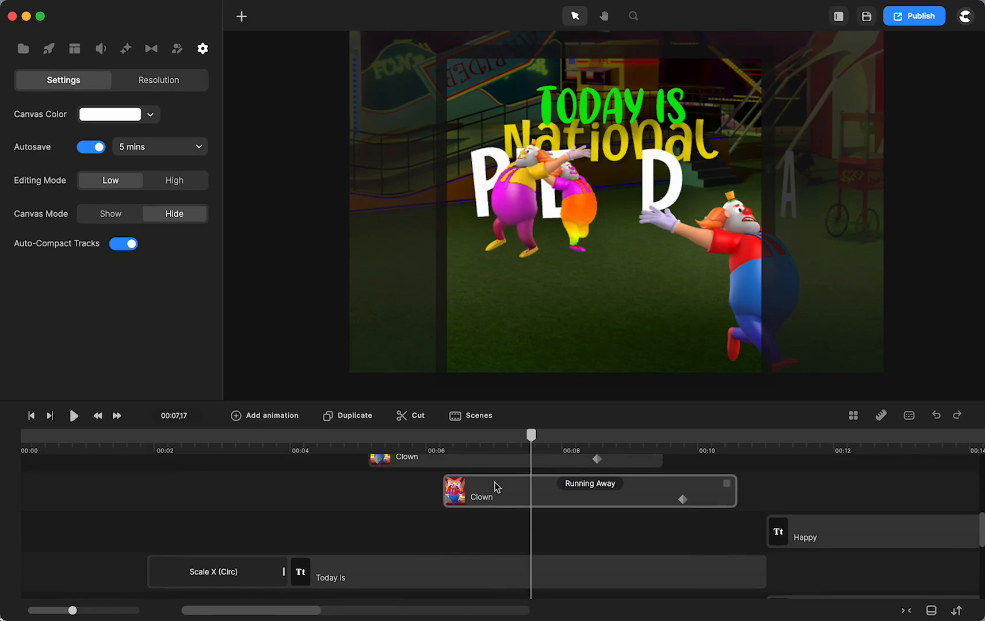
pyautogui.scroll(-5, 496, 489)
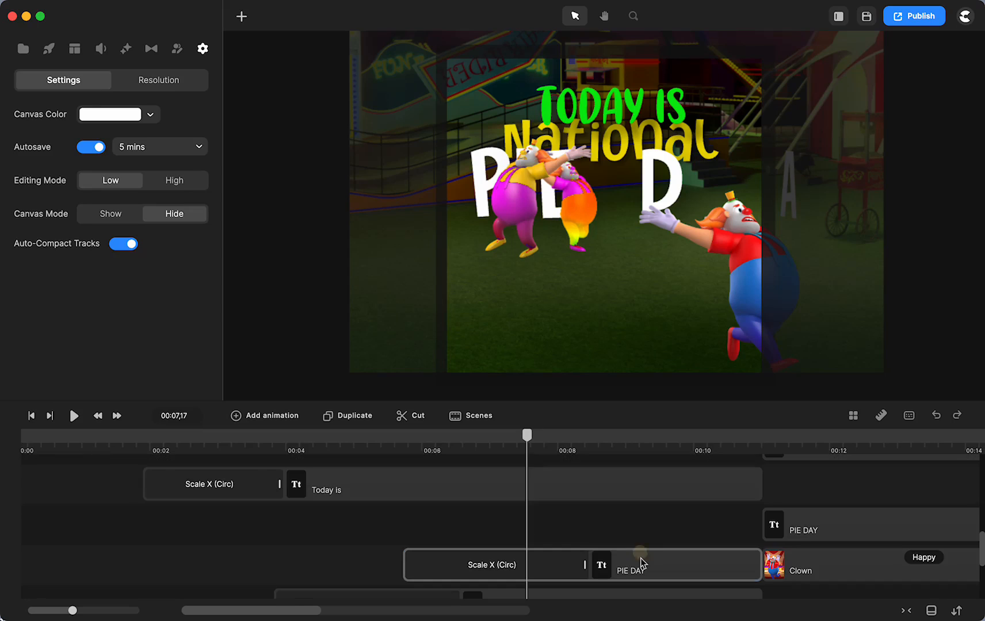
pyautogui.click(639, 555)
pyautogui.scroll(-5, 176, 308)
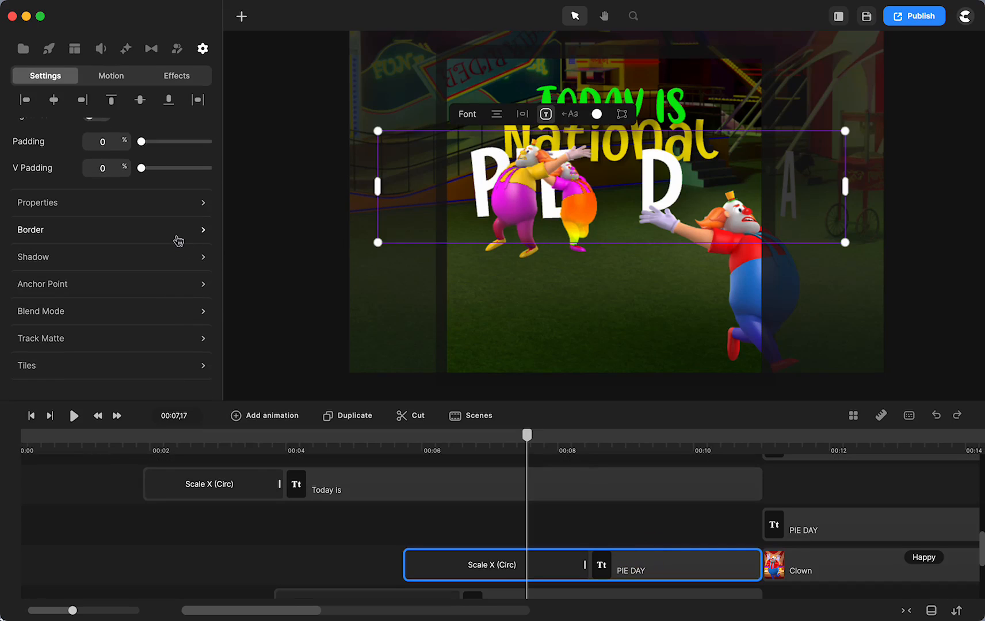
pyautogui.click(195, 256)
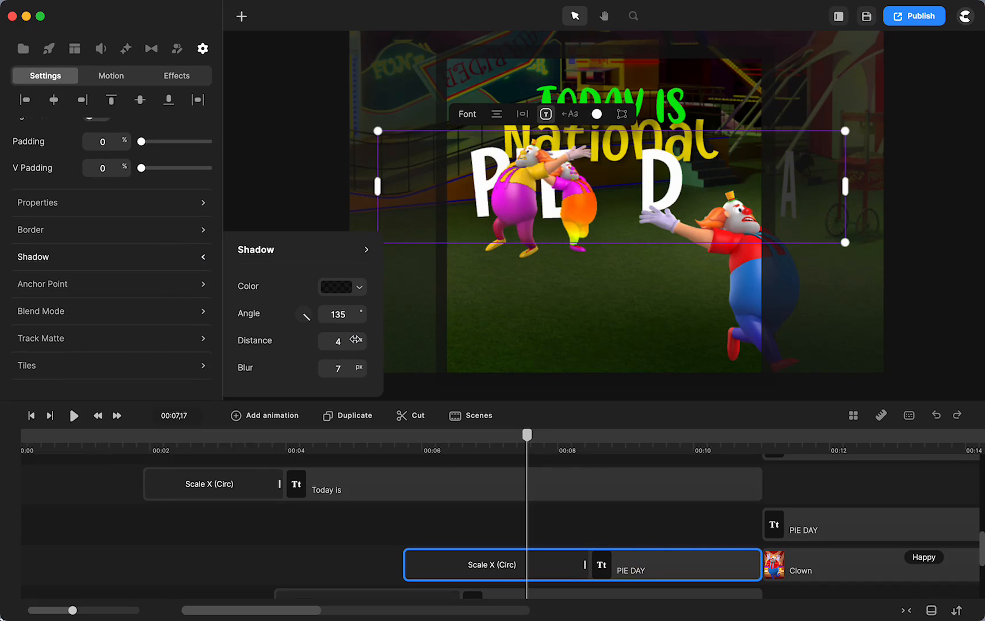
pyautogui.click(361, 342)
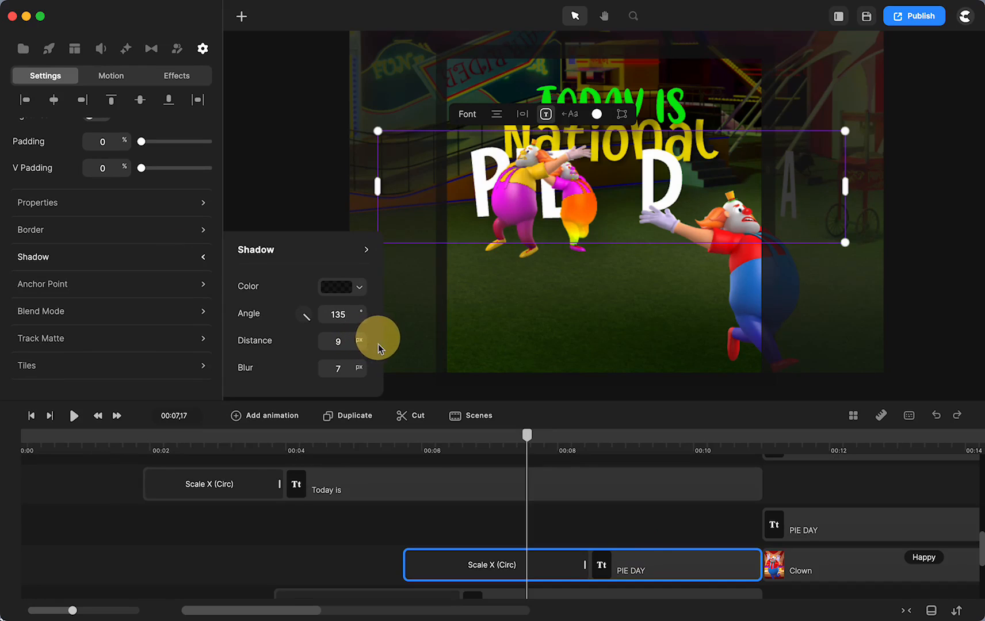
pyautogui.moveTo(379, 348); pyautogui.dragTo(397, 348)
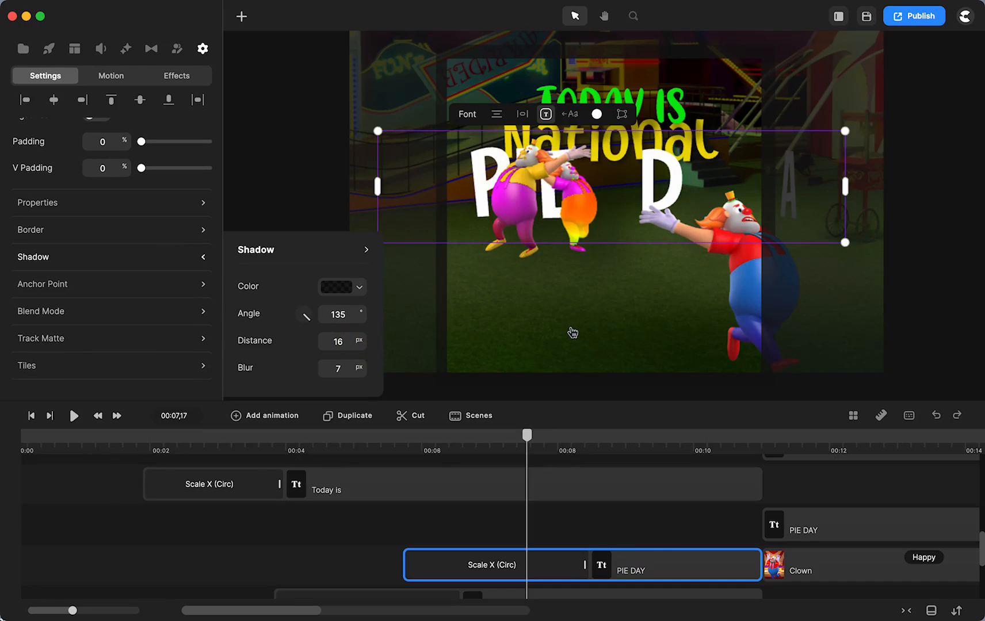
pyautogui.click(319, 140)
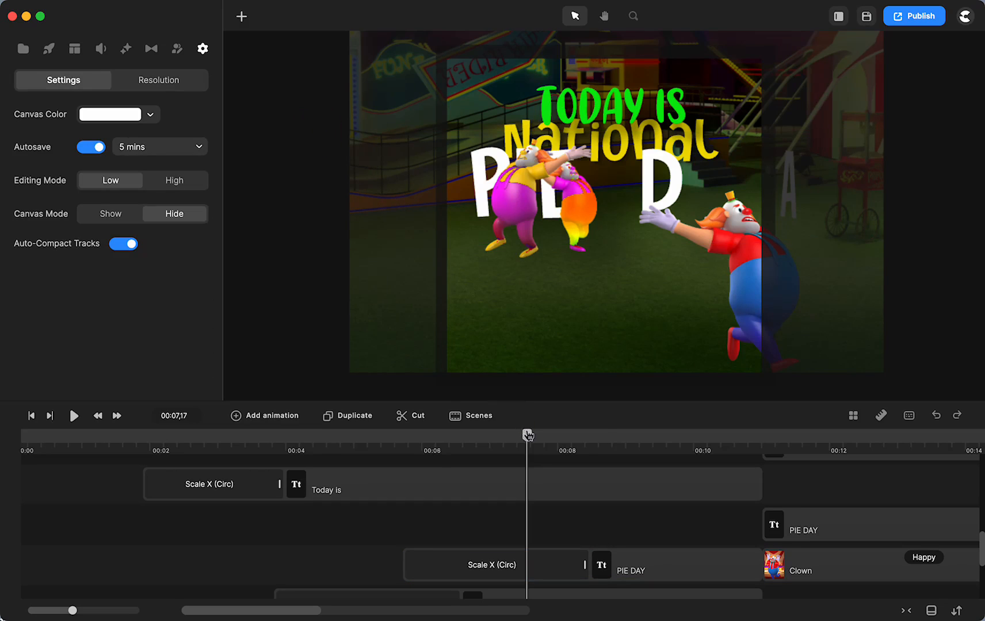
# Move the playhead to 00:08,14 and set the "PIE DAY" text's shadow distance to 9 px.
pyautogui.moveTo(527, 436); pyautogui.dragTo(588, 435)
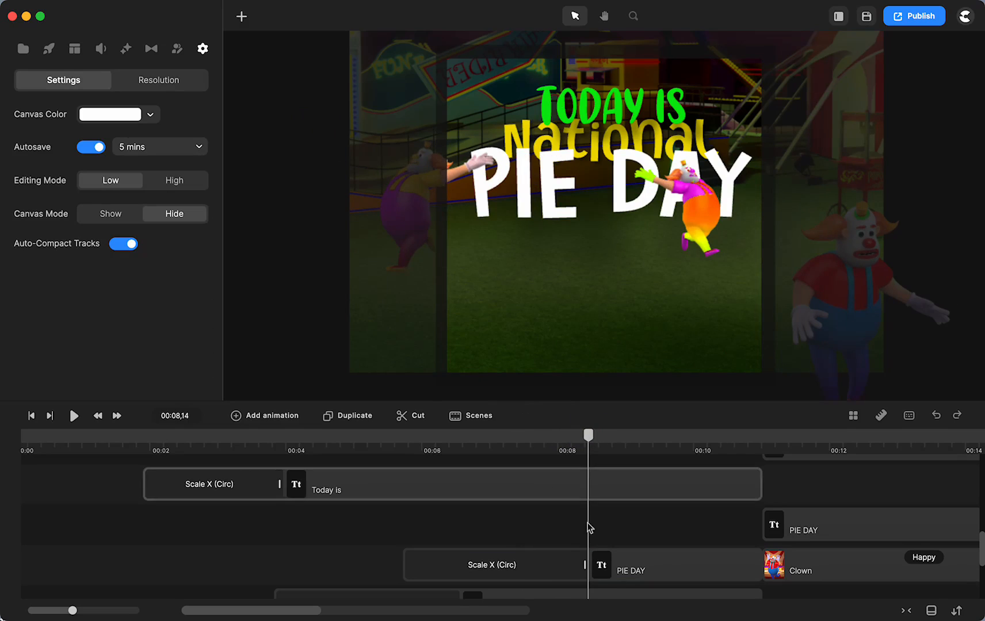
pyautogui.click(637, 575)
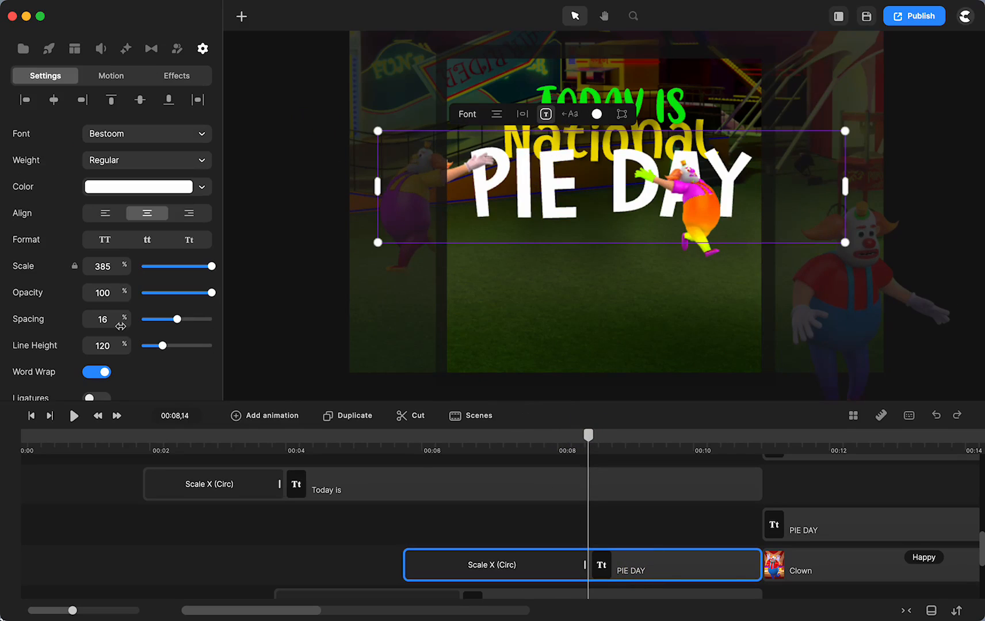
pyautogui.scroll(-5, 123, 332)
pyautogui.click(126, 306)
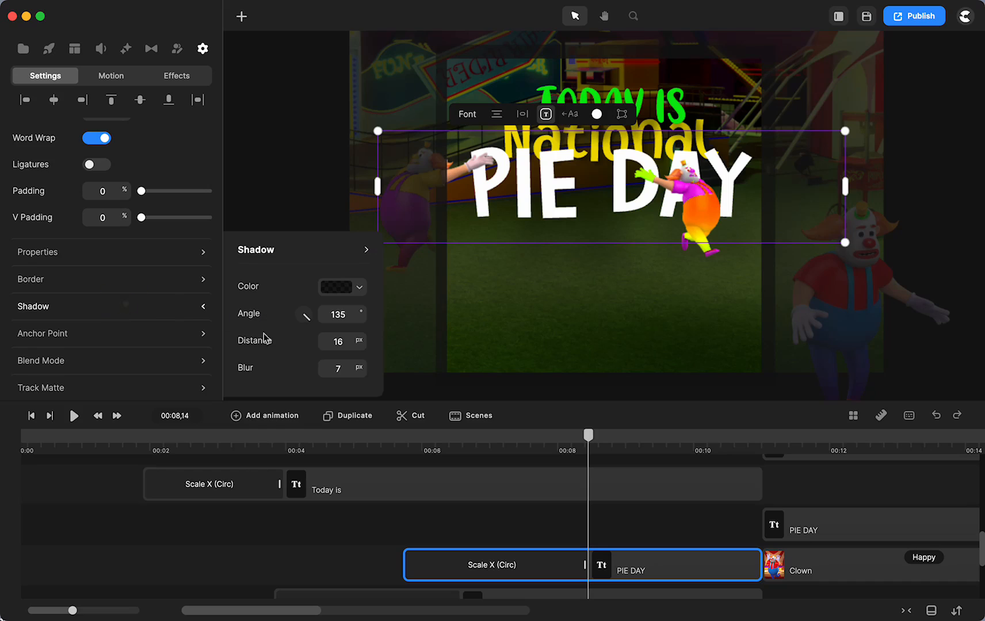
pyautogui.moveTo(358, 342); pyautogui.dragTo(339, 342)
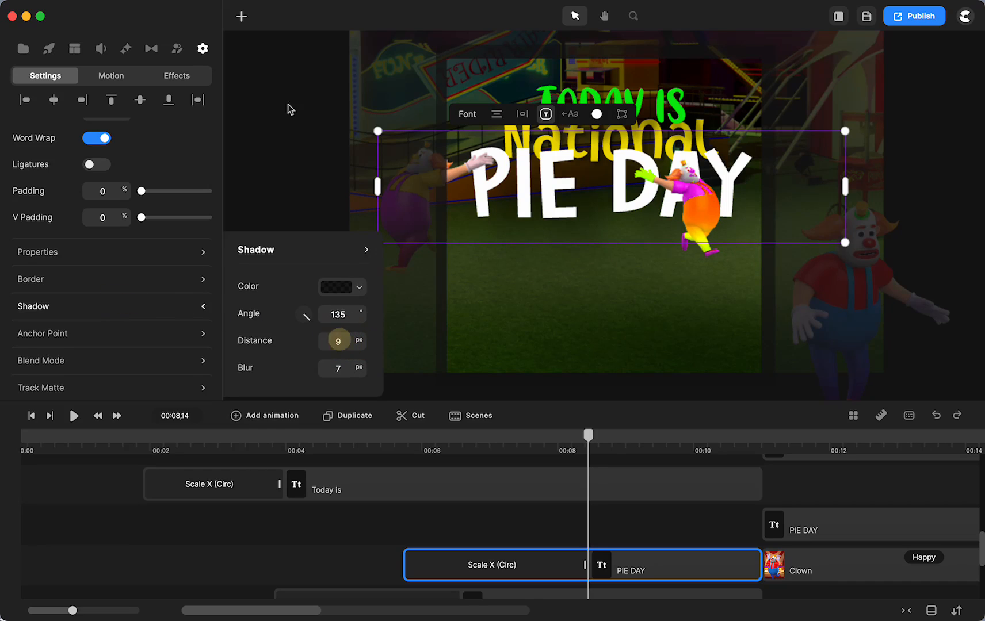
pyautogui.click(281, 75)
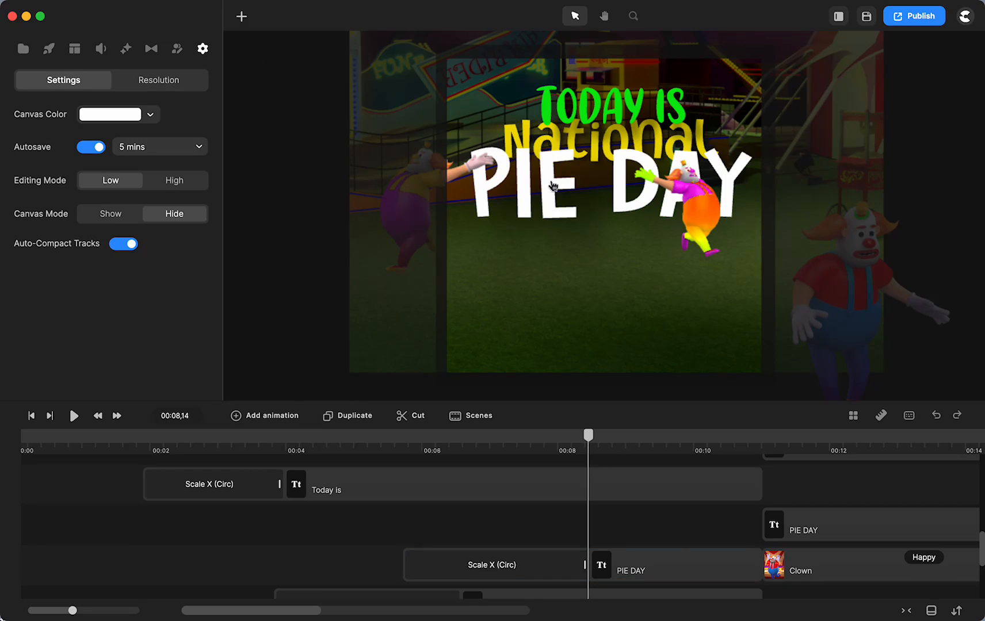
# Set the shadow distance of the green "Today is" text to 2 px.
pyautogui.click(603, 114)
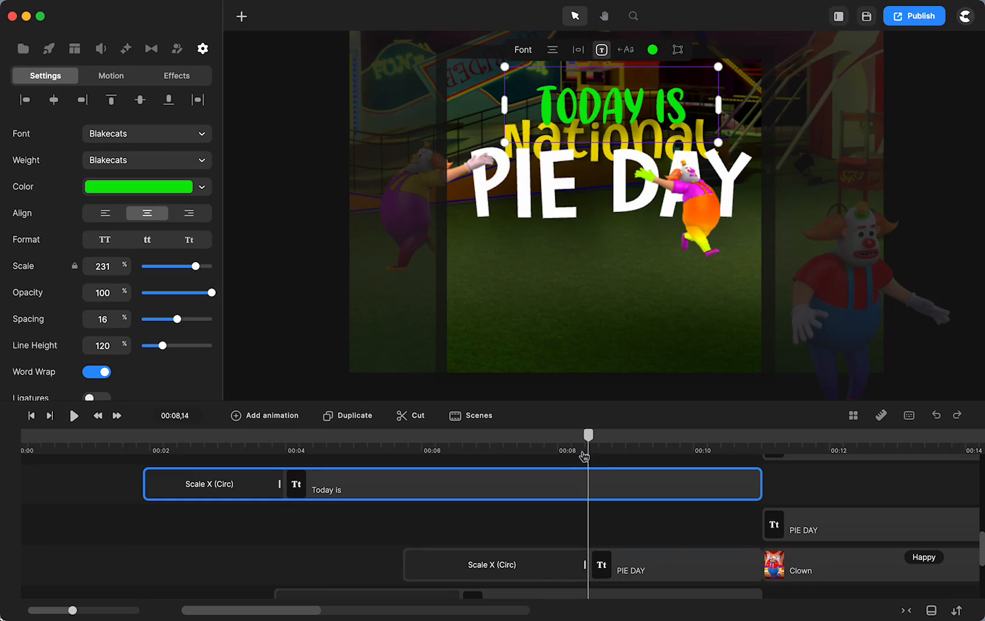
pyautogui.scroll(-5, 116, 334)
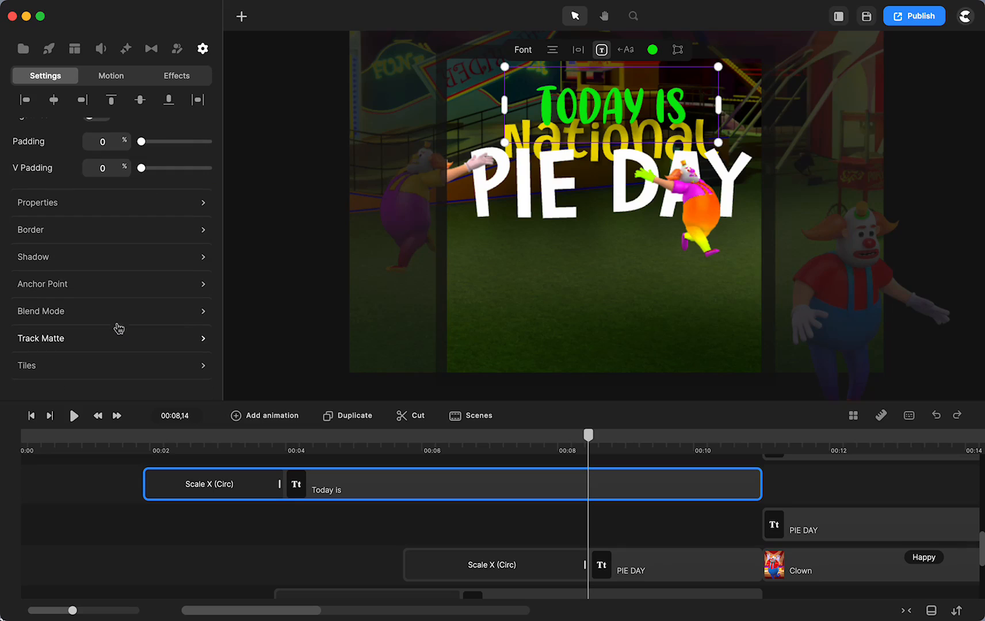
pyautogui.click(189, 256)
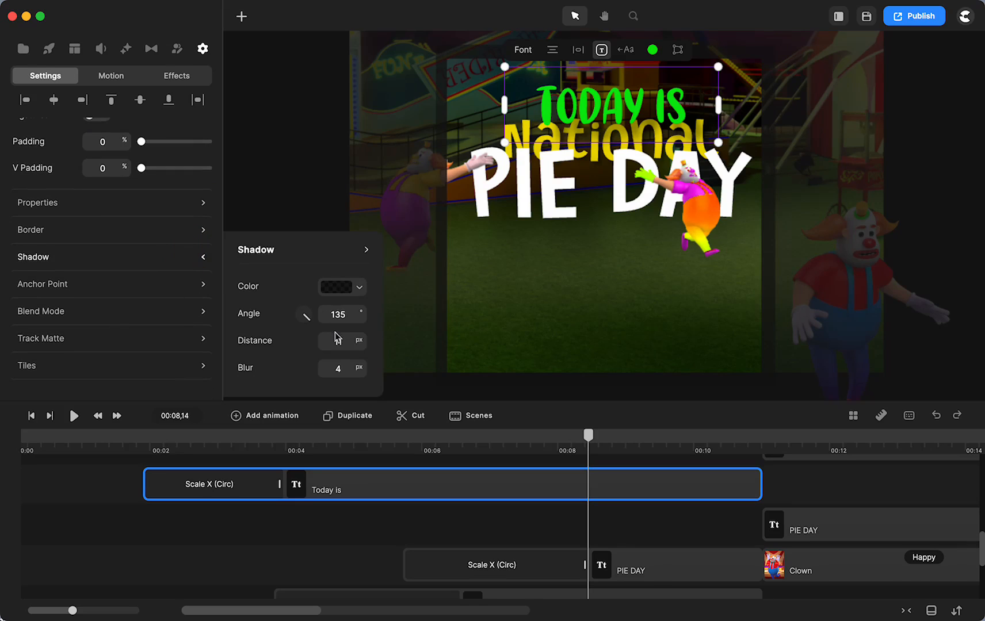
pyautogui.moveTo(358, 339); pyautogui.dragTo(334, 341)
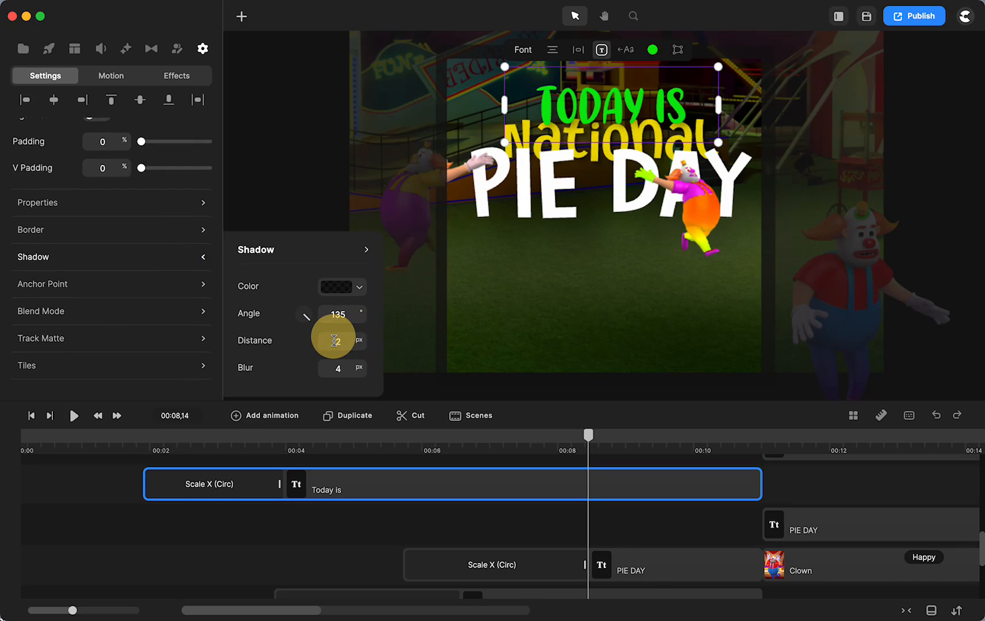
pyautogui.click(305, 192)
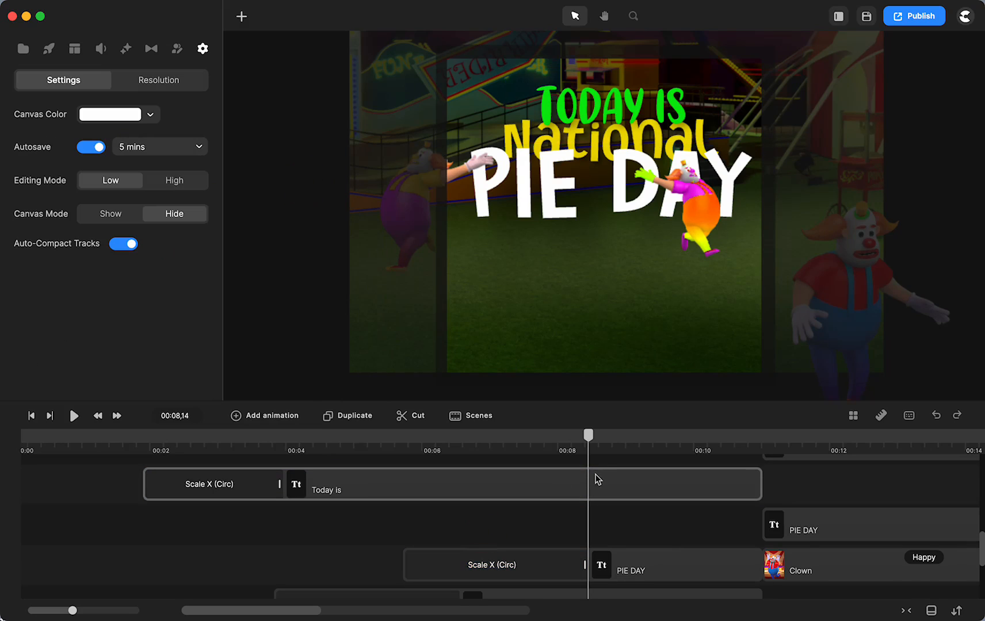
# Place the playhead at 00:20,10 on the empty part of the timeline and add a new text element.
pyautogui.moveTo(588, 443); pyautogui.dragTo(607, 463)
pyautogui.hscroll(10, 597, 519)
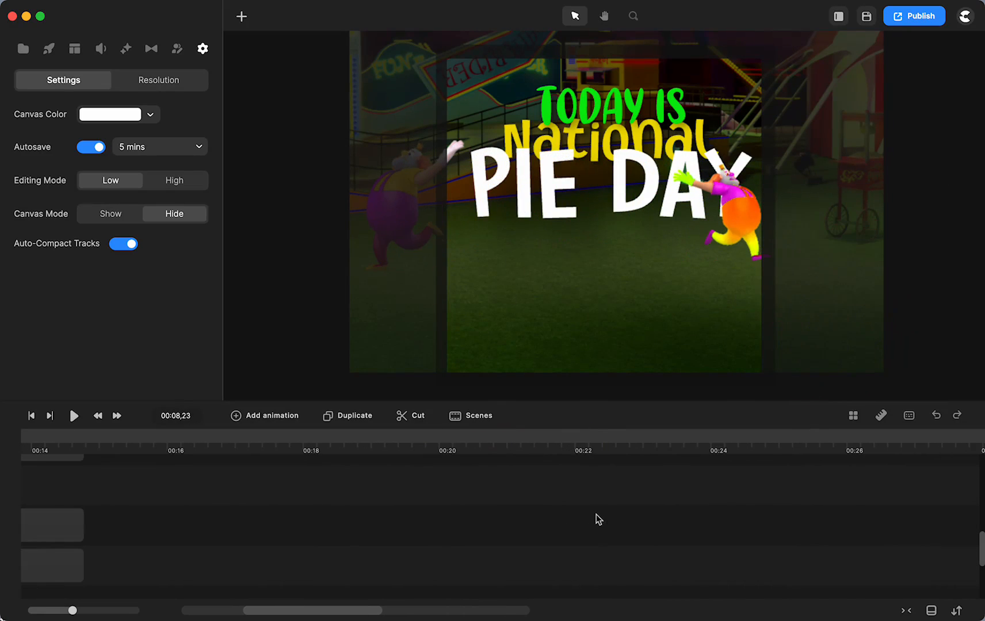
pyautogui.click(458, 437)
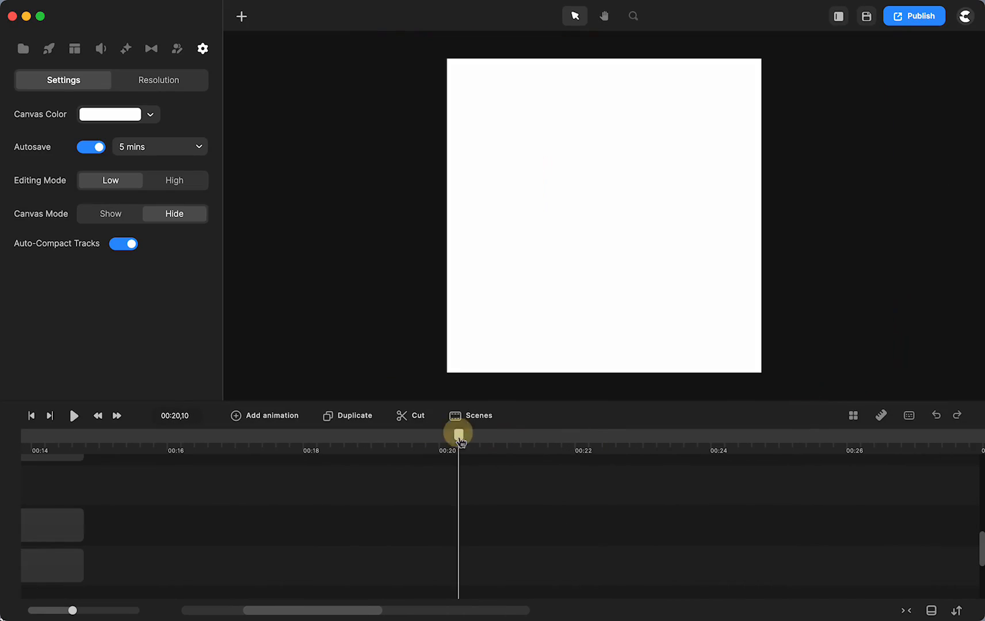
pyautogui.click(242, 17)
pyautogui.click(276, 57)
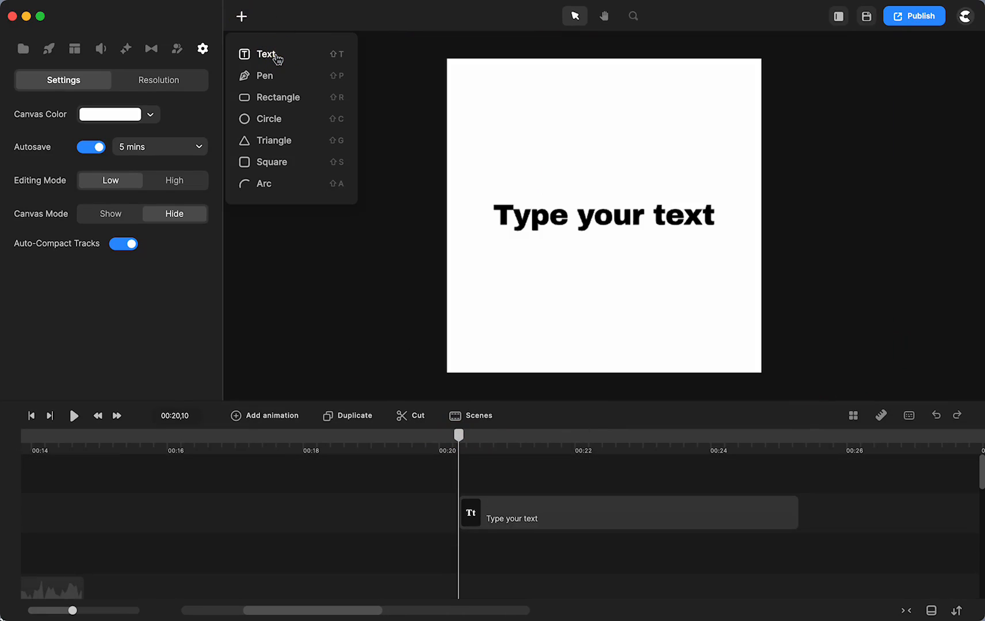
pyautogui.hotkey('shift', 'c')
pyautogui.click(167, 80)
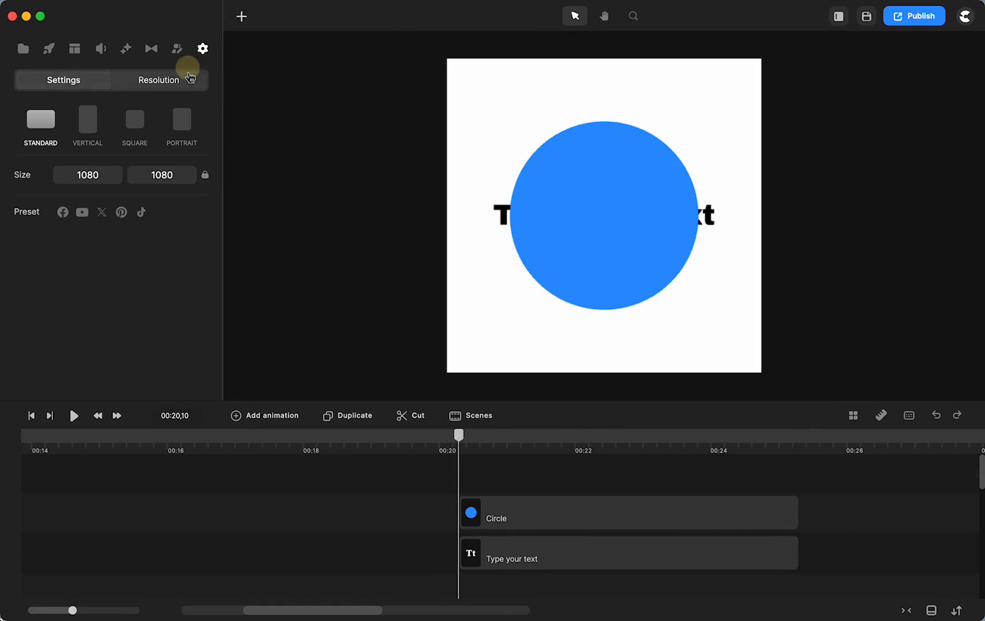
pyautogui.click(630, 198)
pyautogui.press('Delete')
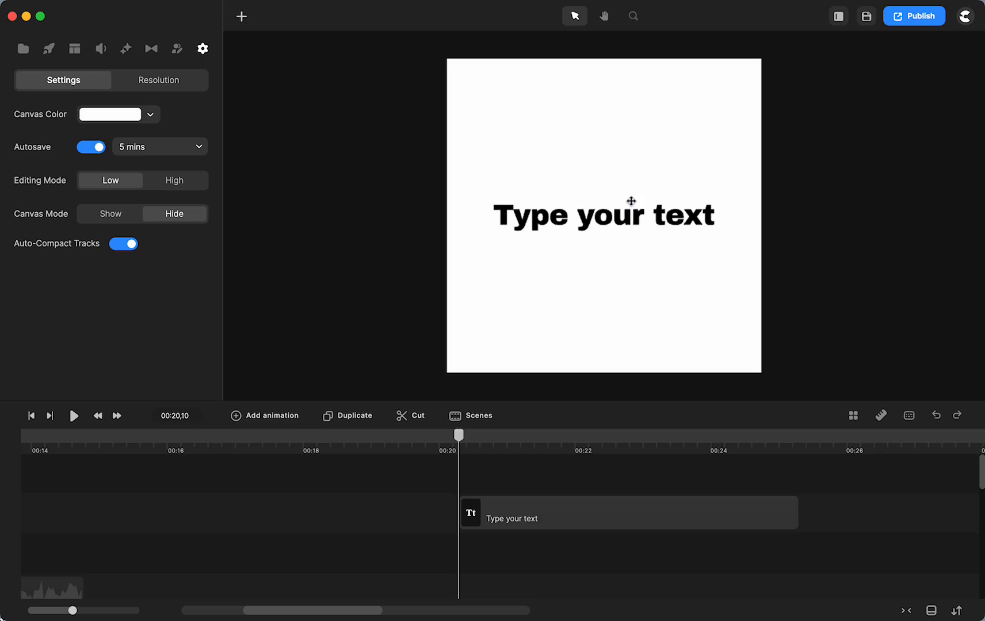
# Replace the placeholder wording of the new text element with "Create".
pyautogui.doubleClick(604, 216)
pyautogui.write('re')
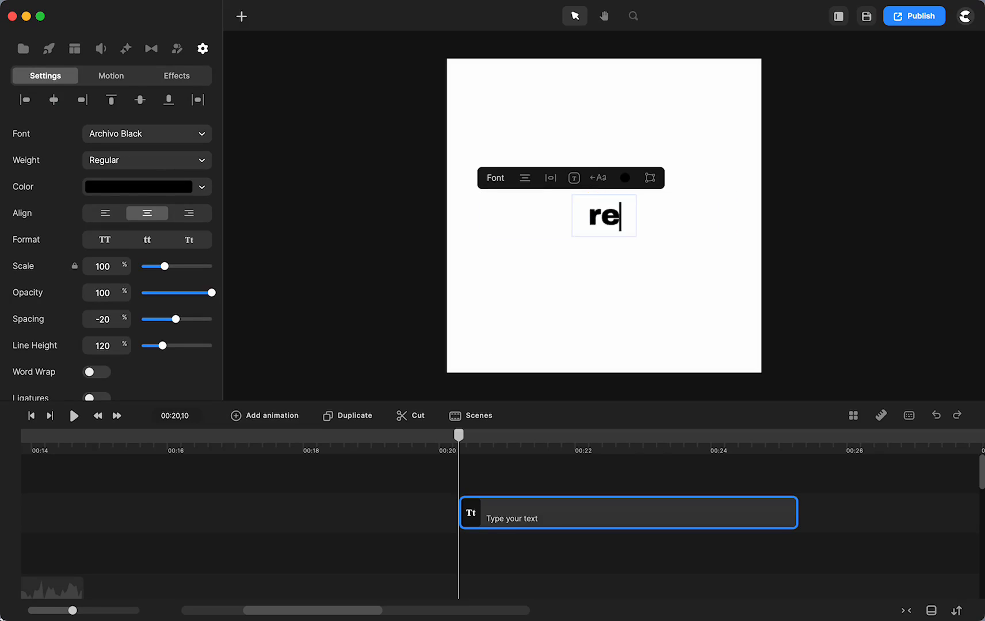
pyautogui.press('BackSpace')
pyautogui.press('BackSpace')
pyautogui.write('Create')
pyautogui.press('Return')
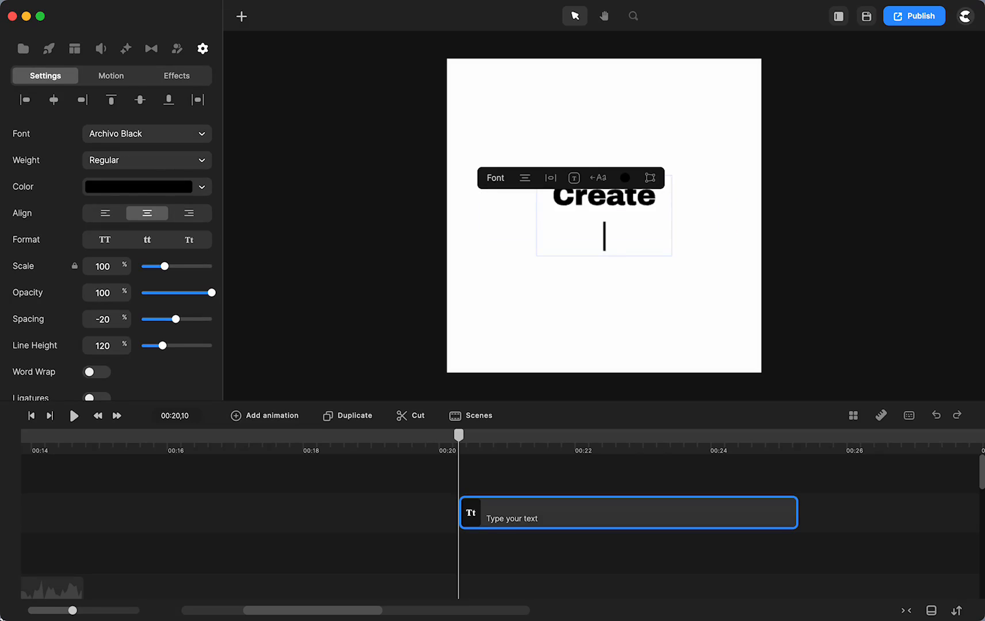
pyautogui.press('BackSpace')
pyautogui.click(608, 245)
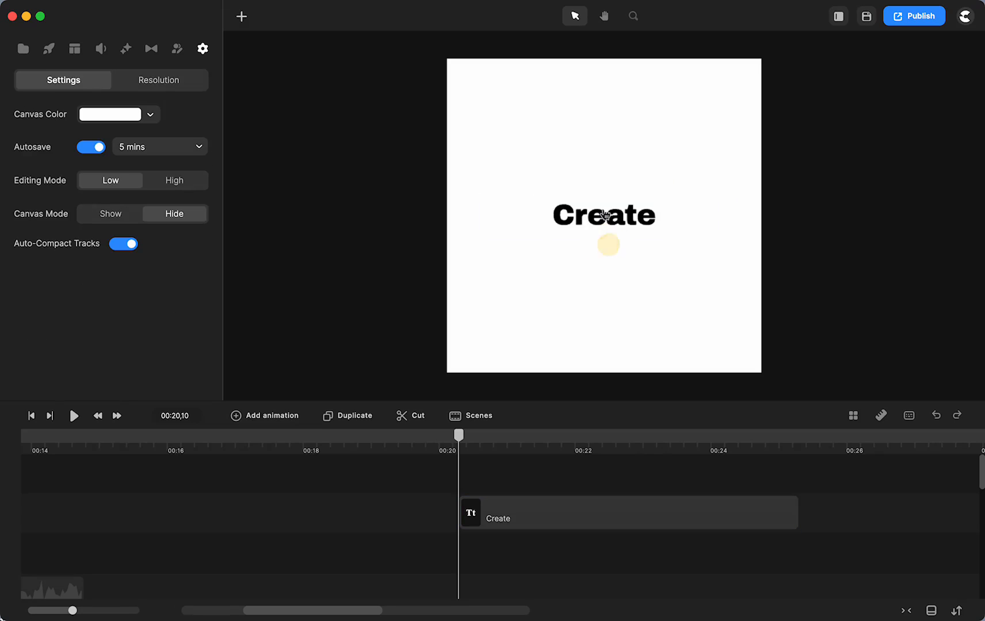
# Enlarge the "Create" text to 230% scale and move it into the upper half of the canvas.
pyautogui.click(600, 215)
pyautogui.moveTo(670, 197); pyautogui.dragTo(746, 150)
pyautogui.moveTo(649, 223); pyautogui.dragTo(646, 181)
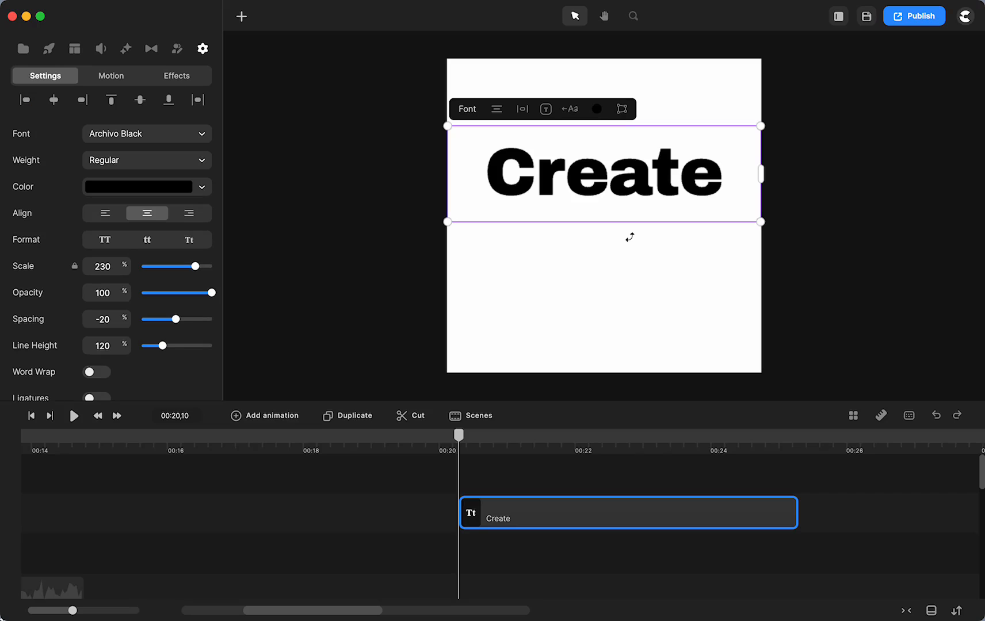
# Duplicate the "Create" text, place the copy directly below it and change its wording to "Studio".
pyautogui.press('super+d')
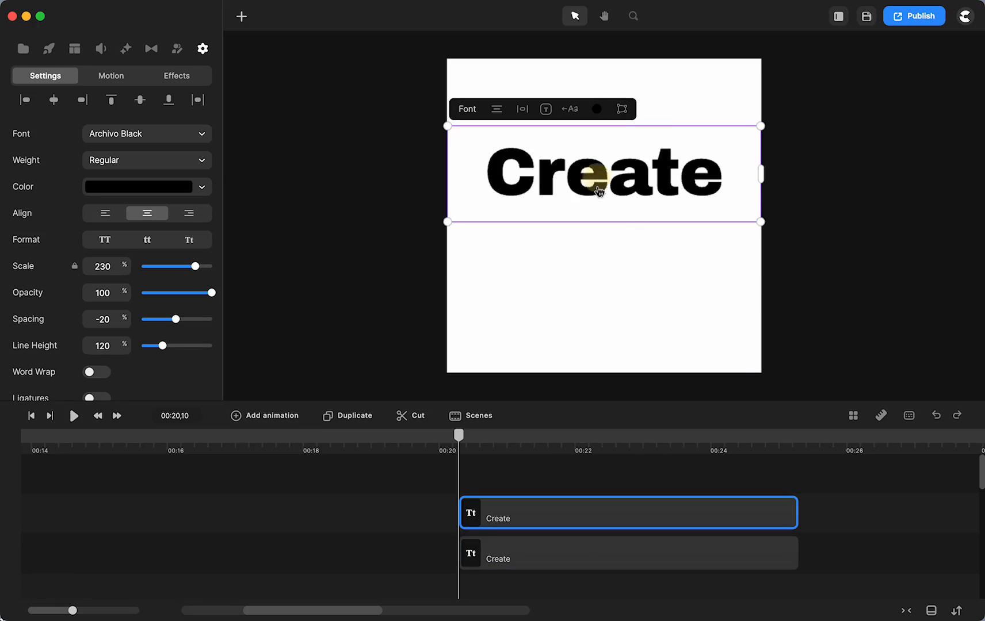
pyautogui.moveTo(596, 185); pyautogui.dragTo(591, 248)
pyautogui.doubleClick(597, 253)
pyautogui.write('Studio')
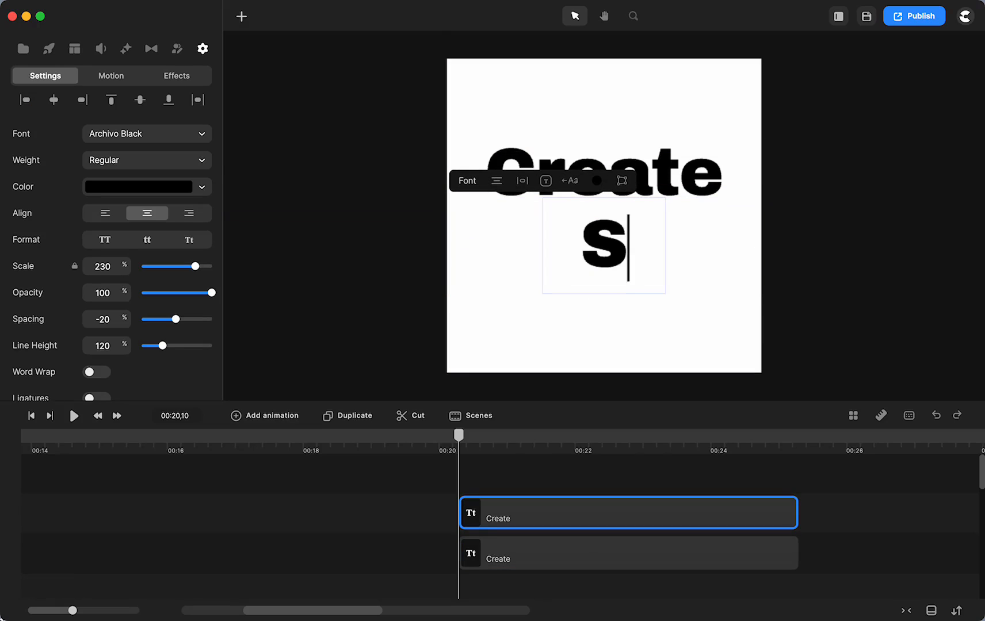
pyautogui.click(788, 259)
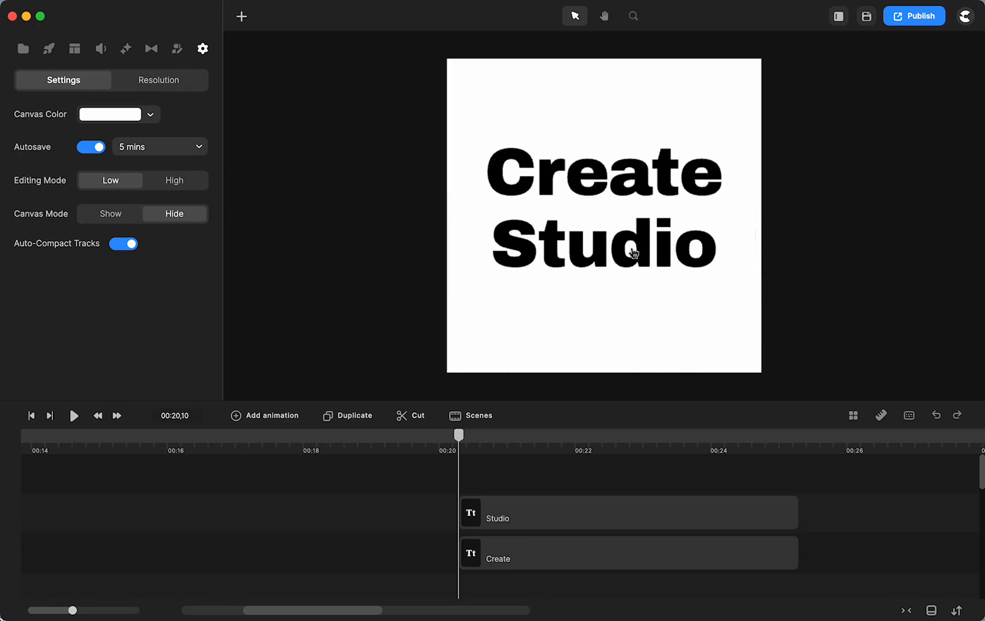
# Move the "Studio" text up until it overlaps the lower edge of "Create" and colour it white (ffffff).
pyautogui.moveTo(631, 249); pyautogui.dragTo(631, 217)
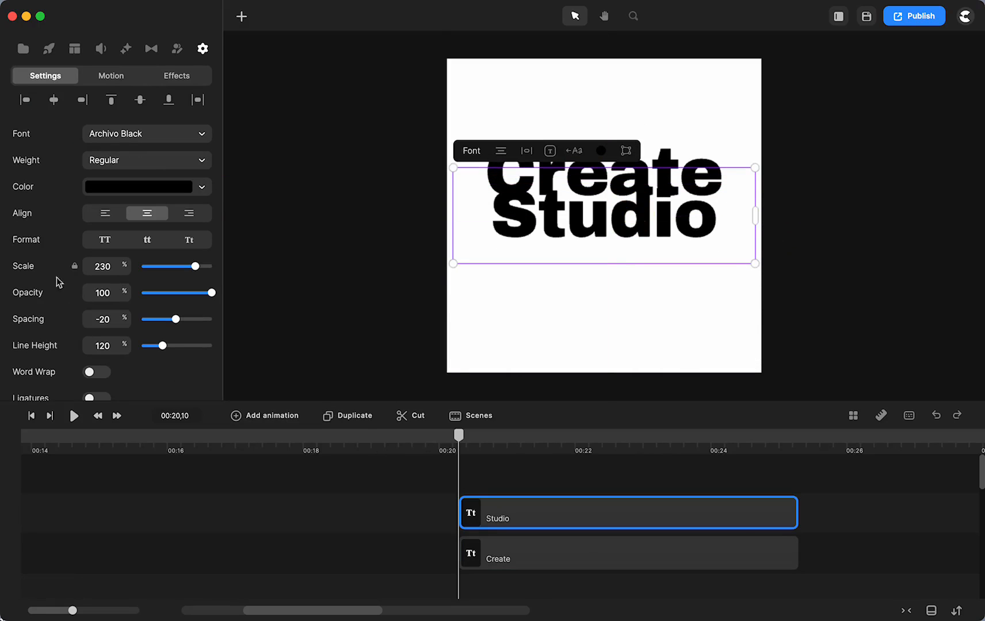
pyautogui.click(201, 187)
pyautogui.click(330, 379)
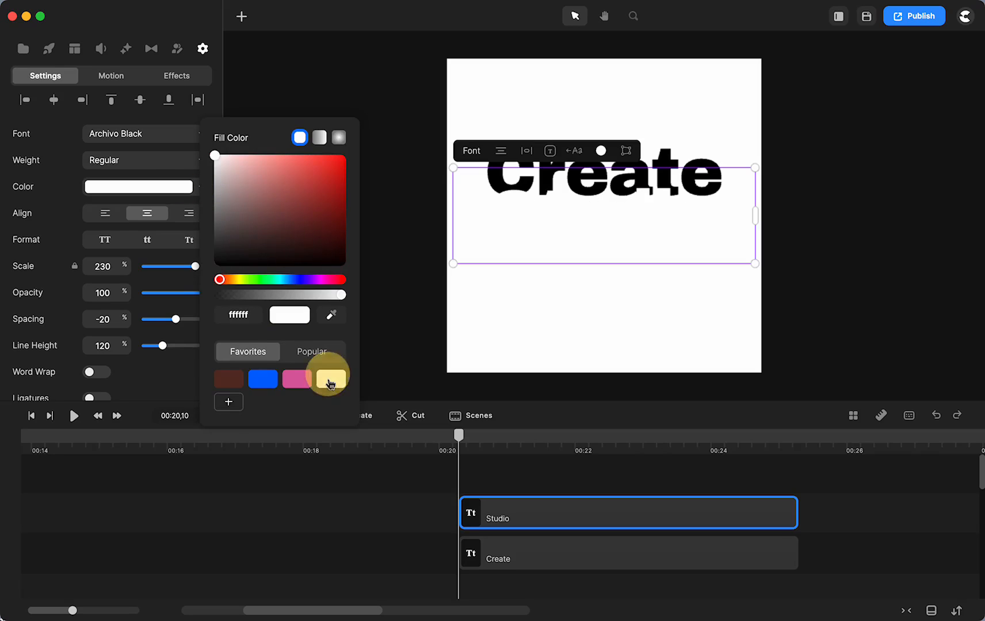
# Give the white "Studio" text a soft dark shadow by increasing its shadow distance and blur.
pyautogui.scroll(-3, 148, 319)
pyautogui.scroll(-5, 148, 319)
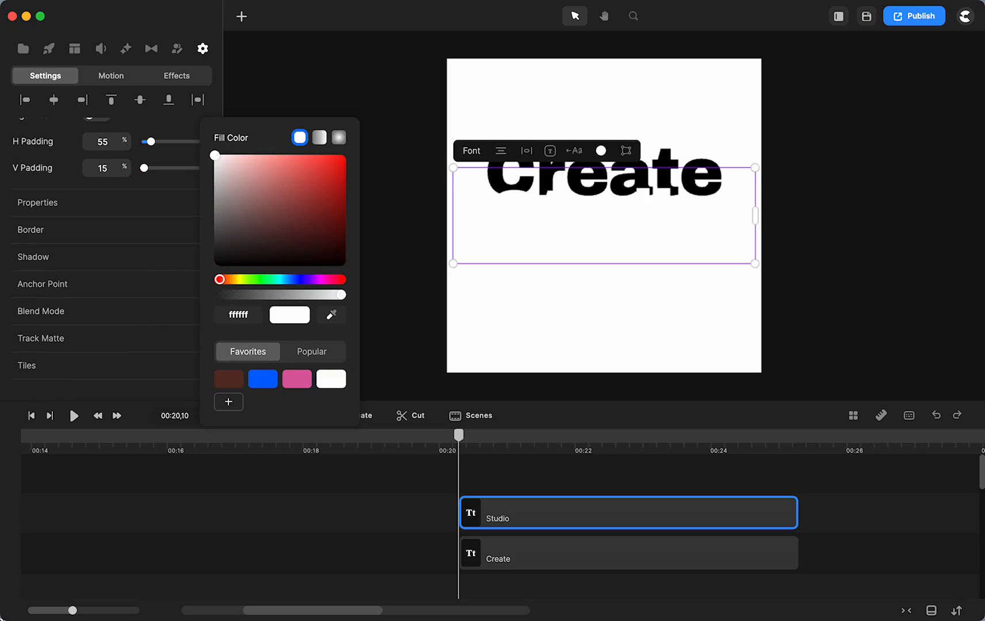
pyautogui.click(105, 260)
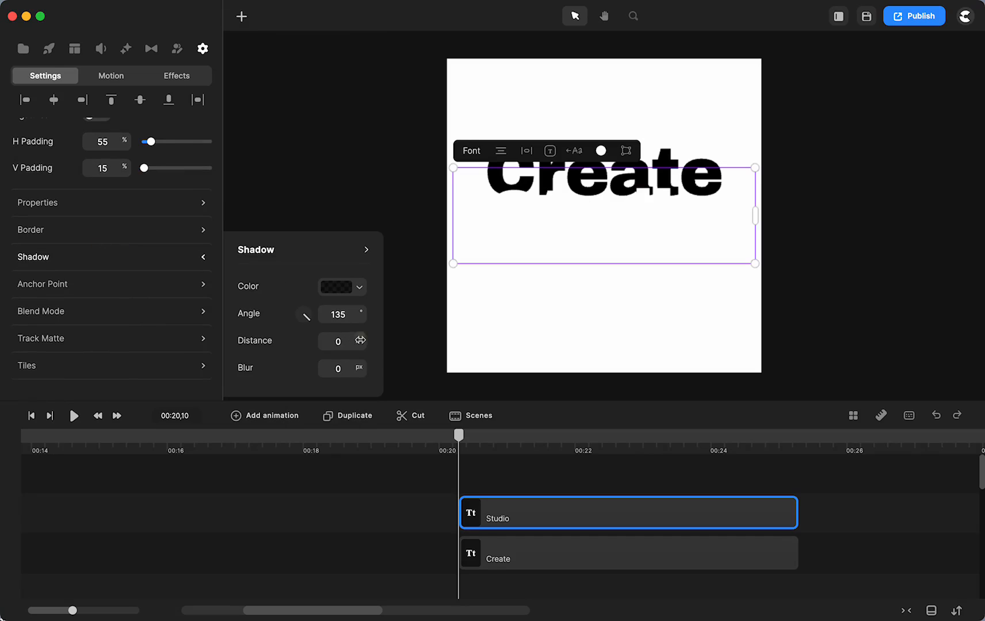
pyautogui.moveTo(360, 340); pyautogui.dragTo(385, 367)
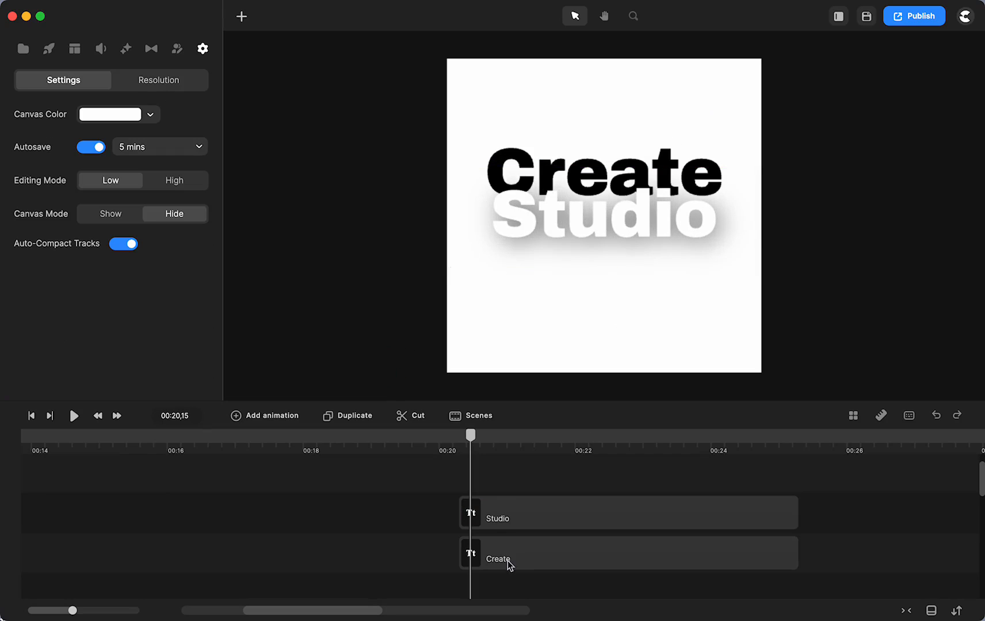
# Colour the "Create" text white (ffffff) and give it a shadow with 3 px distance and 5 px blur.
pyautogui.click(507, 558)
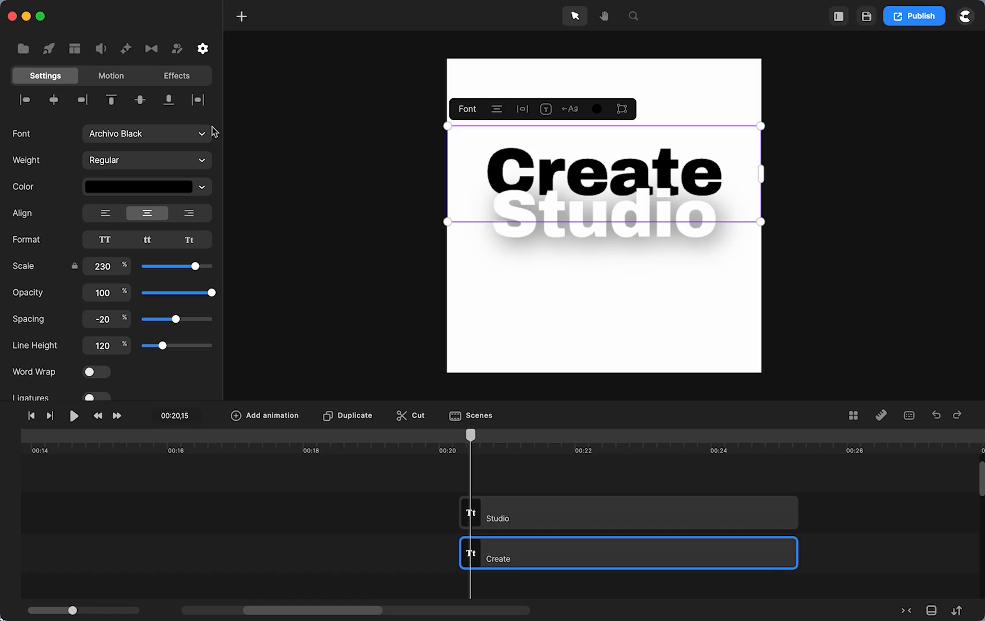
pyautogui.click(201, 187)
pyautogui.click(331, 380)
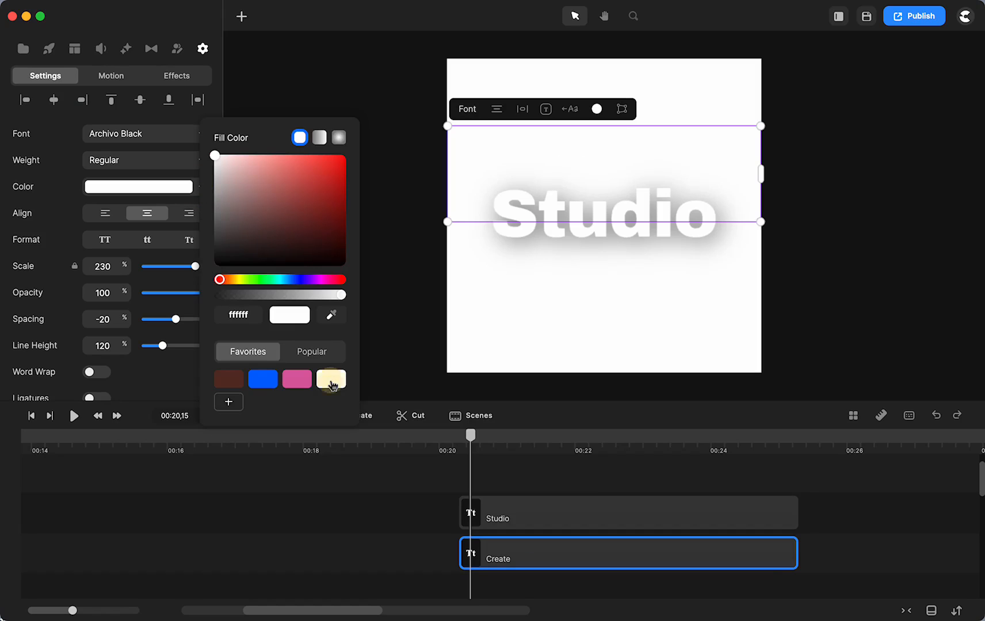
pyautogui.scroll(-3, 110, 268)
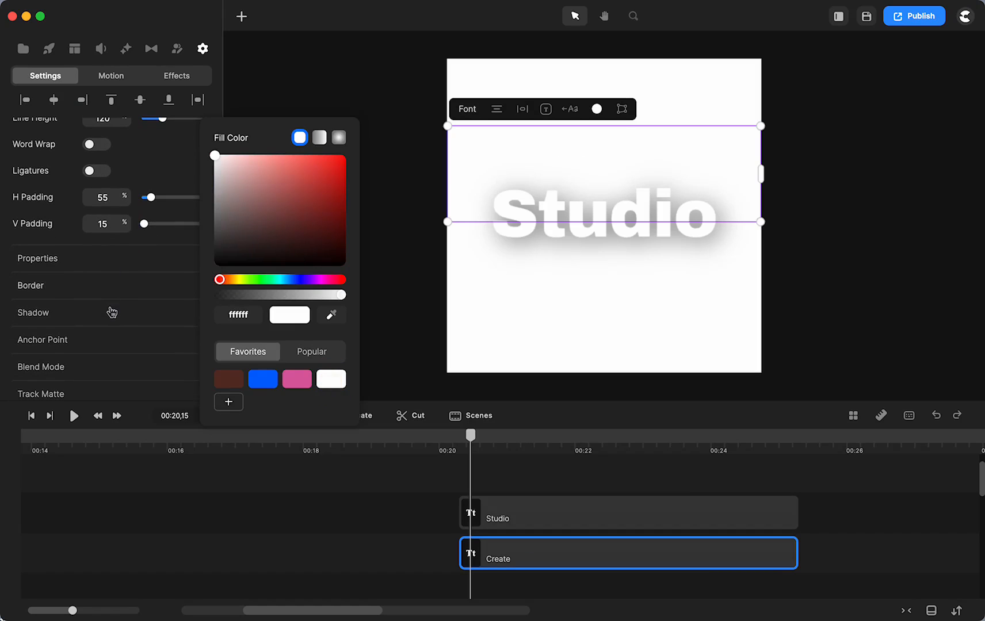
pyautogui.click(110, 313)
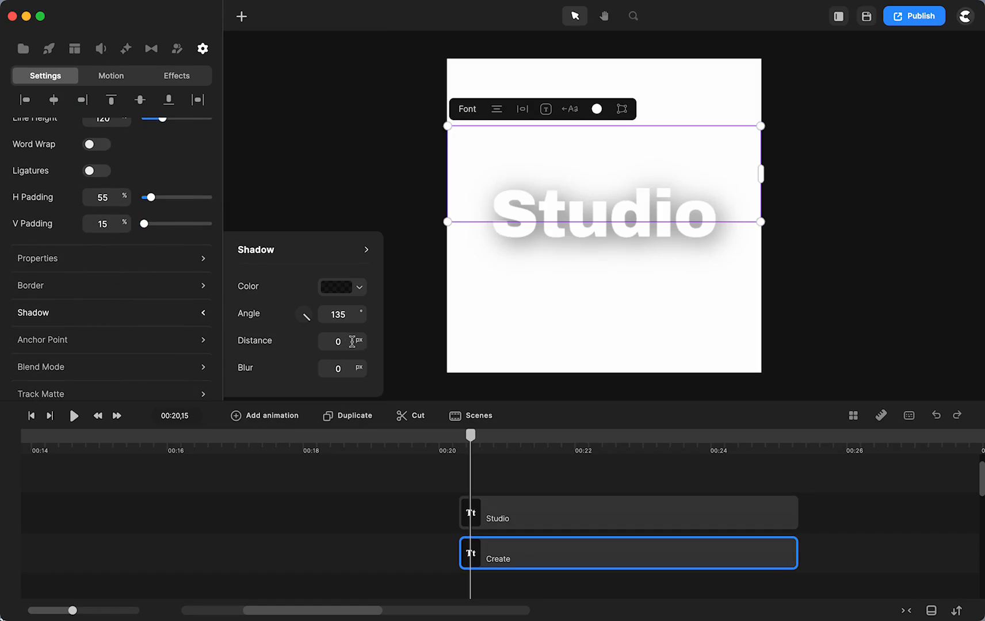
pyautogui.moveTo(354, 341); pyautogui.dragTo(374, 367)
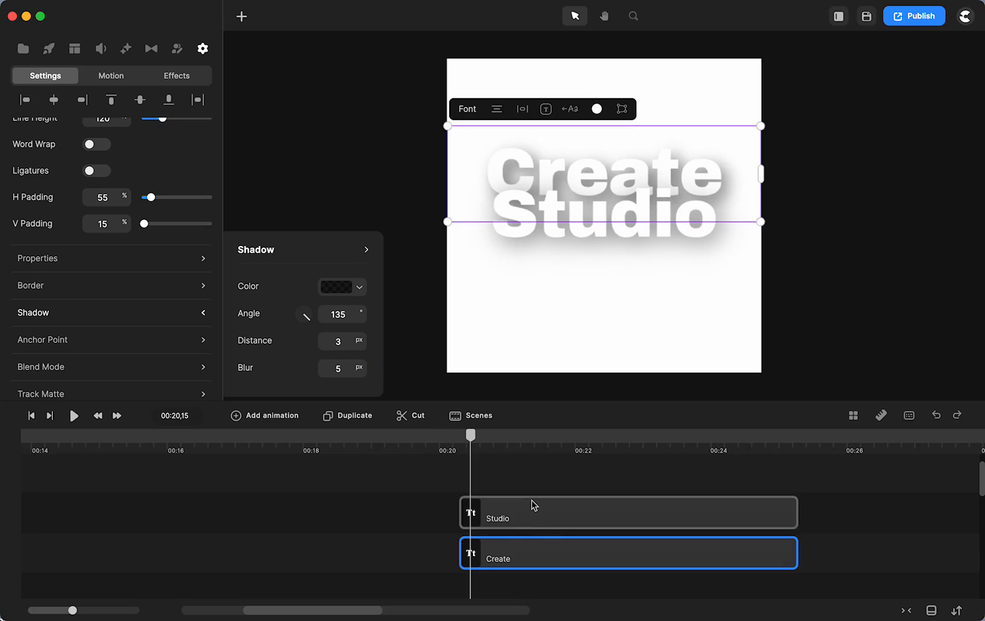
# Bring the "Create" layer in front of "Studio" and nudge its text slightly down to increase the overlap.
pyautogui.moveTo(532, 552); pyautogui.dragTo(528, 485)
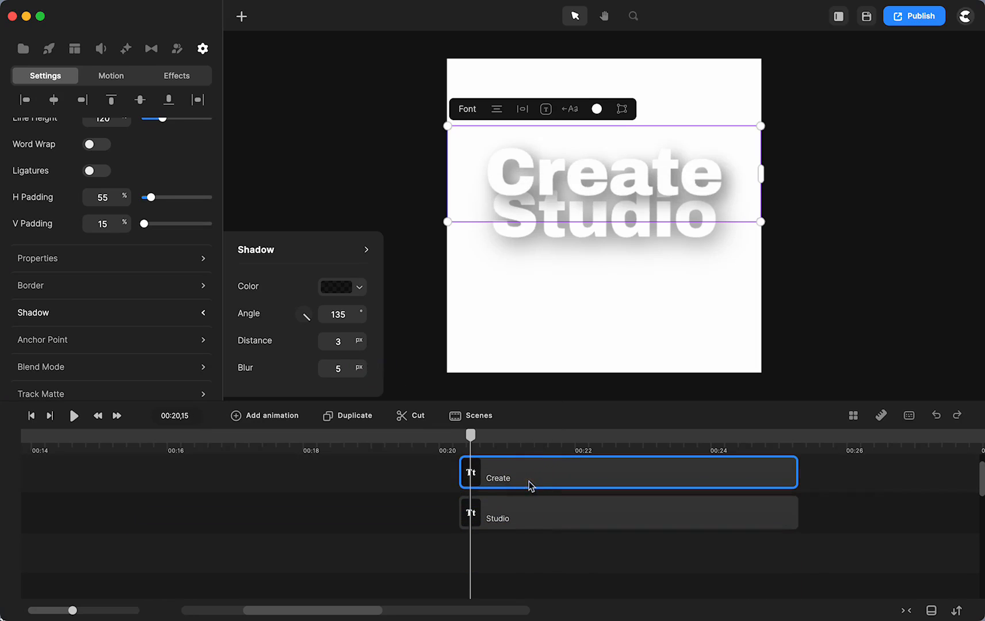
pyautogui.moveTo(584, 191); pyautogui.dragTo(583, 180)
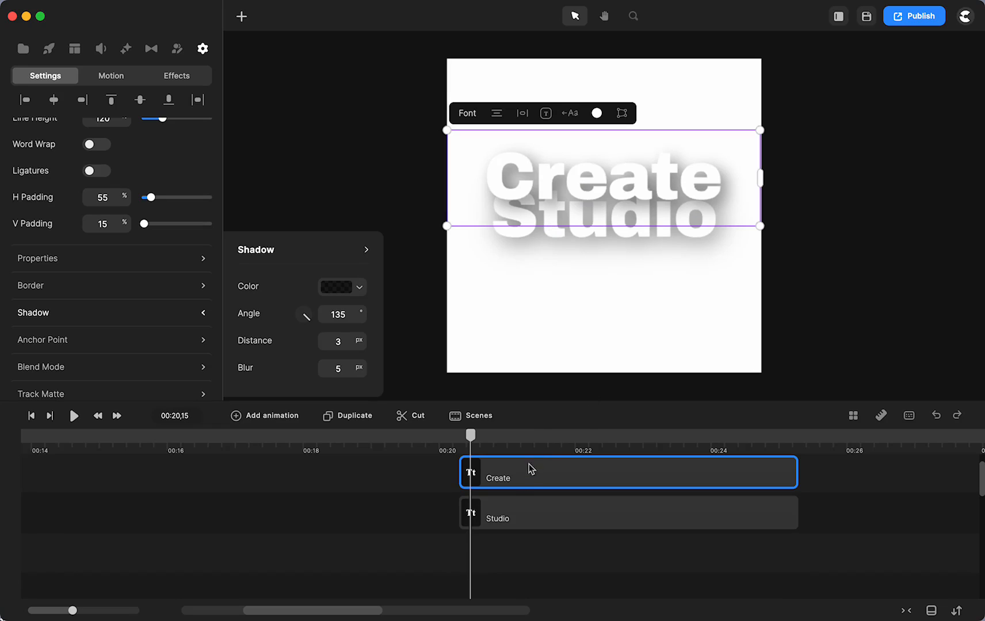
# Bring the "Studio" layer in front of "Create", nudge its text slightly up and save the project.
pyautogui.moveTo(538, 514); pyautogui.dragTo(538, 478)
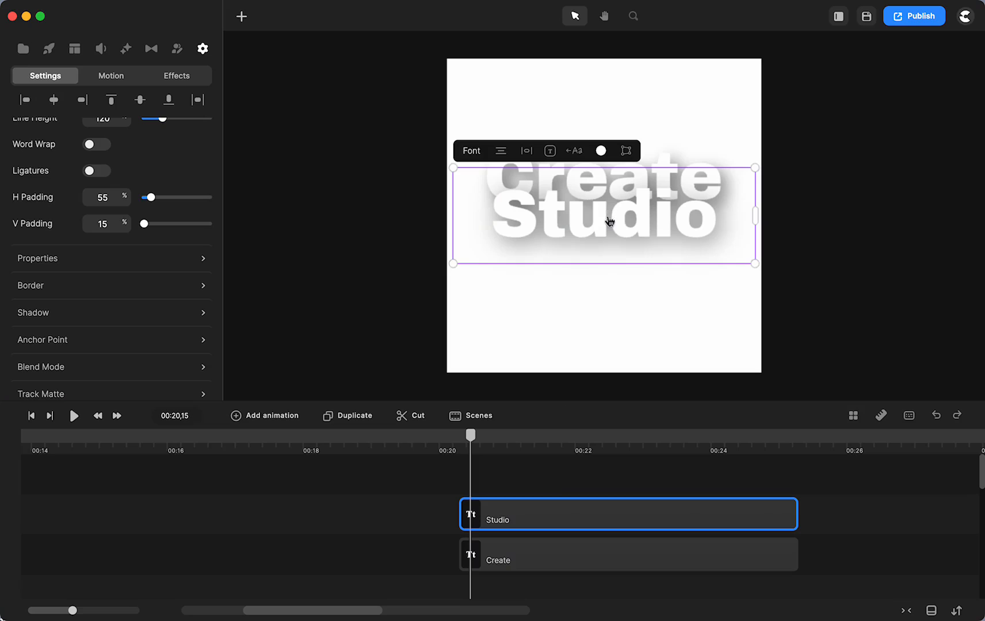
pyautogui.moveTo(607, 217); pyautogui.dragTo(607, 215)
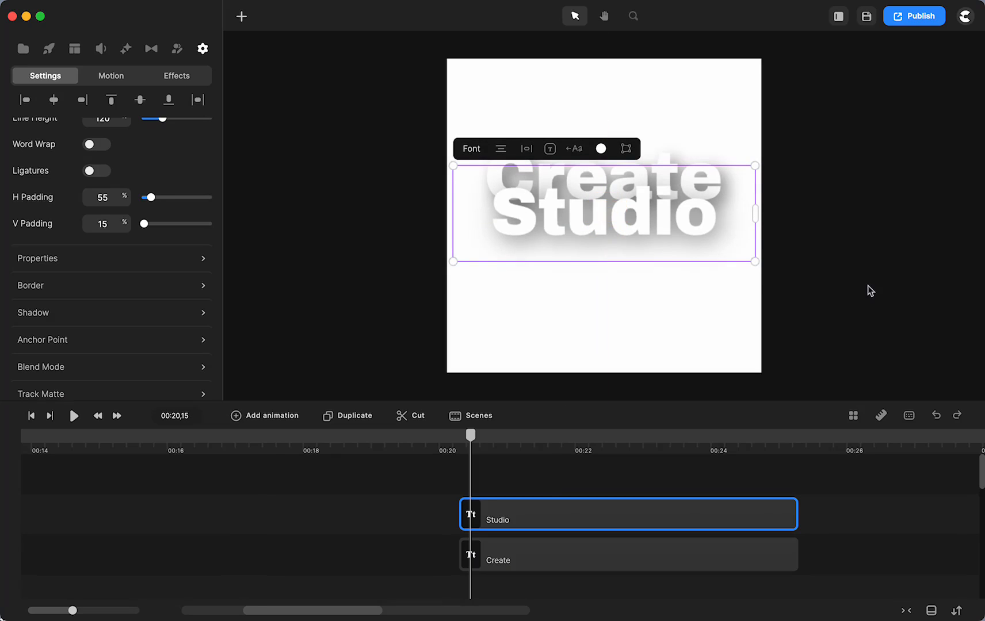
pyautogui.press('super+s')
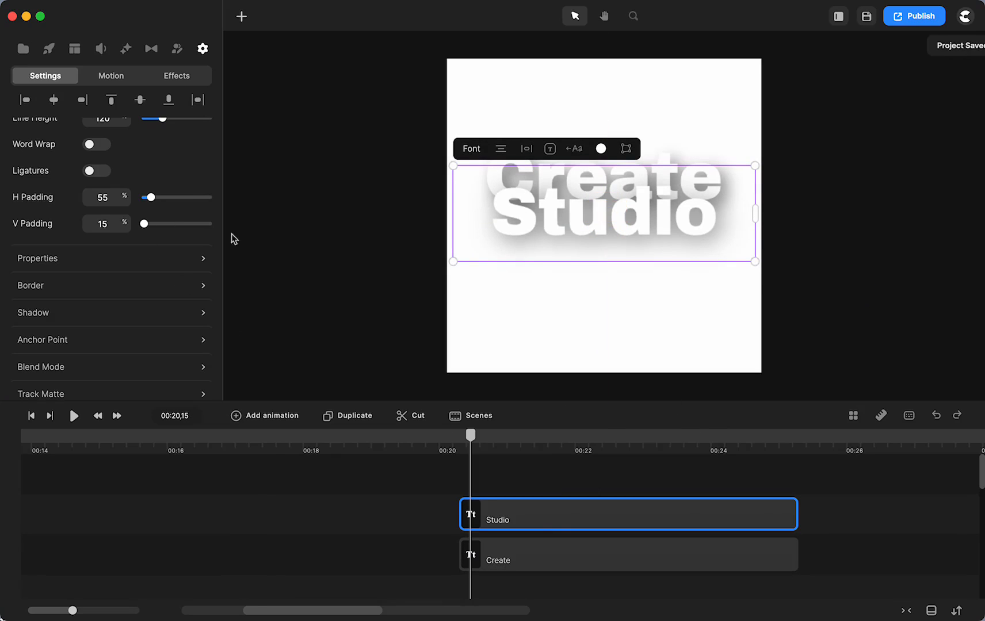
# Change the fill colour of the "Studio" text to dark blue (042aa5).
pyautogui.scroll(5, 161, 278)
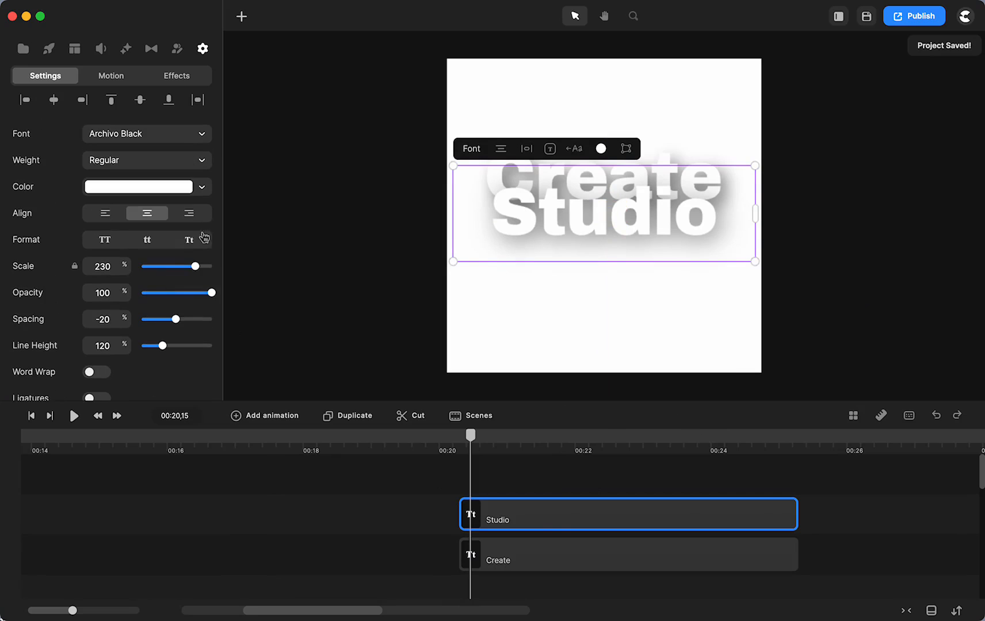
pyautogui.click(201, 187)
pyautogui.click(299, 279)
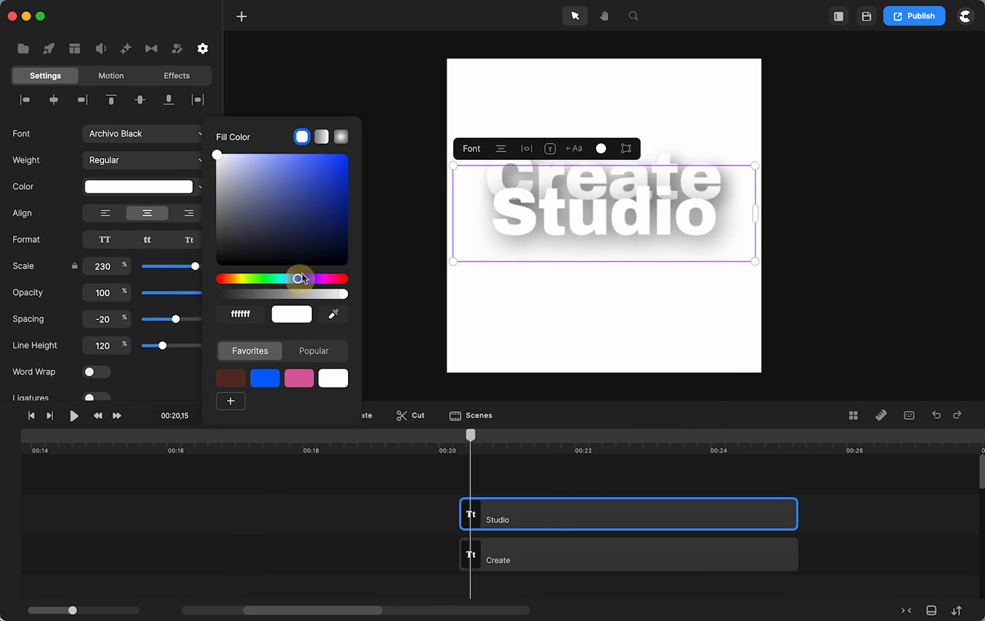
pyautogui.click(344, 193)
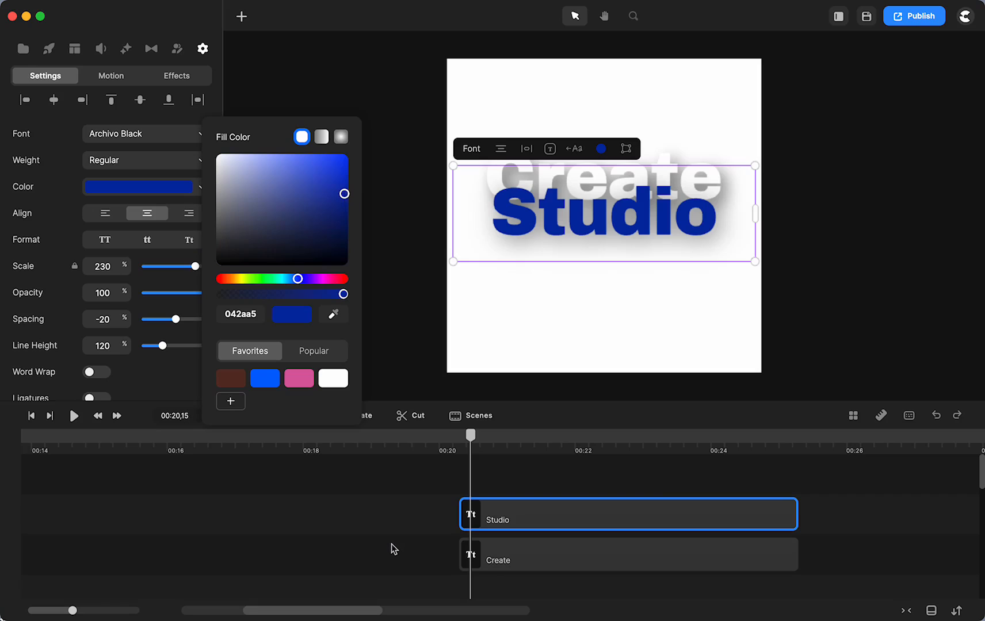
# Change the fill colour of the "Create" text to light purple (c164e0).
pyautogui.click(517, 556)
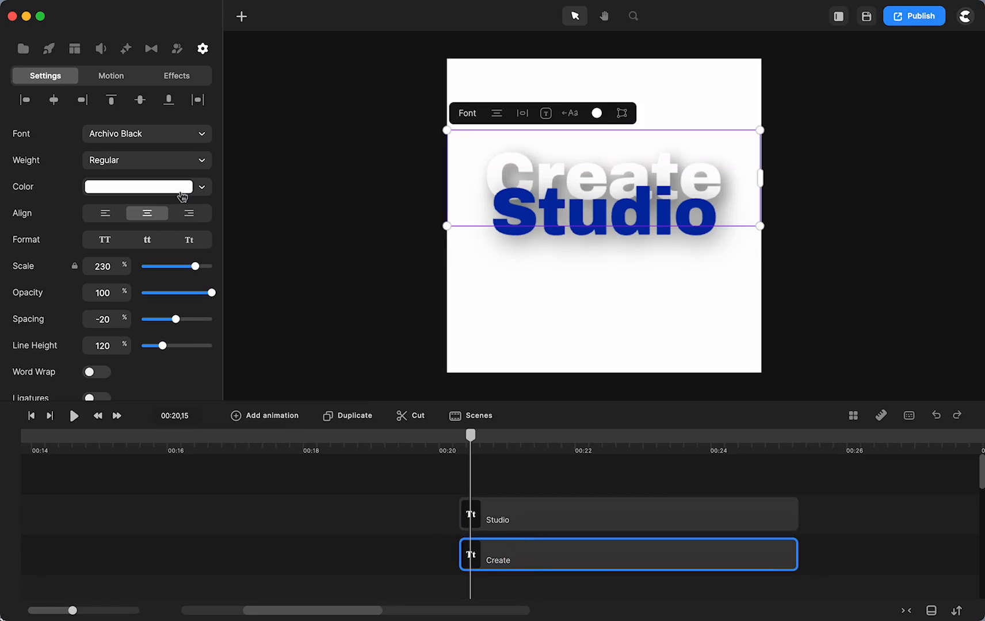
pyautogui.click(200, 187)
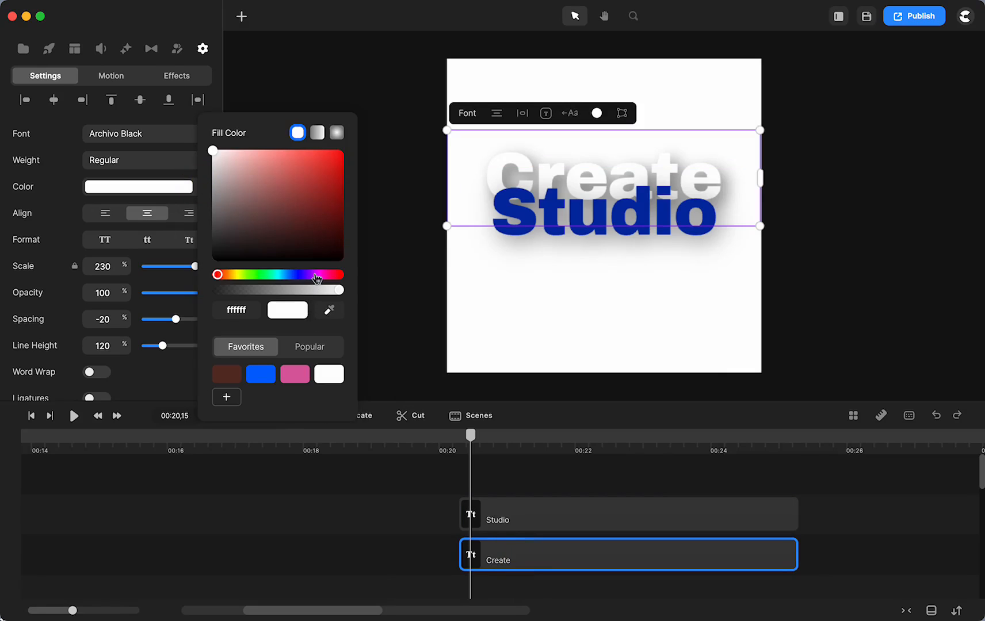
pyautogui.click(318, 275)
pyautogui.moveTo(317, 157); pyautogui.dragTo(285, 166)
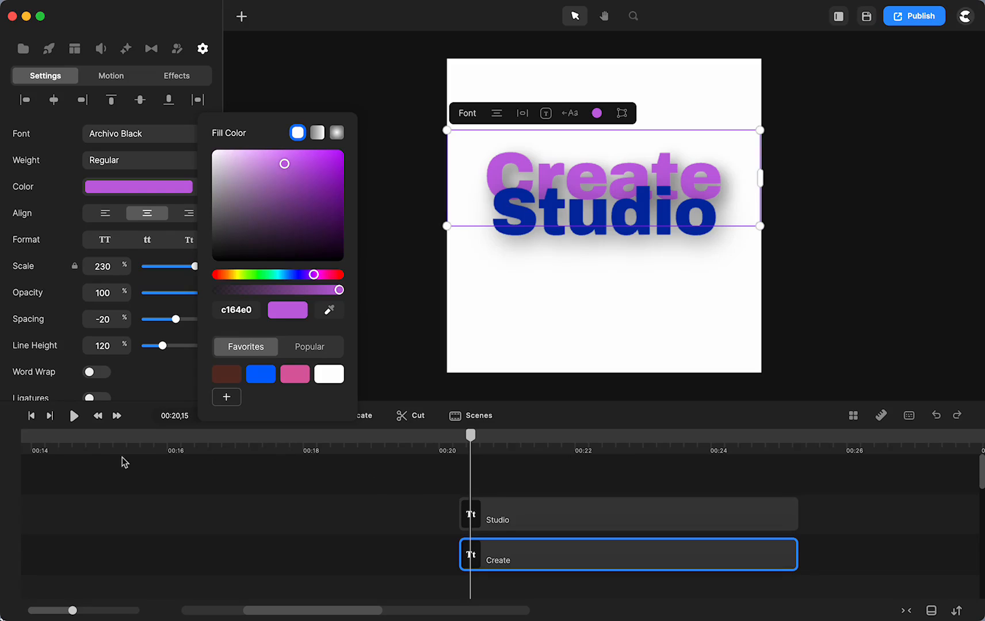
# Return the playhead to 00:00,15 to view the stacked white words at the beginning of the project.
pyautogui.click(45, 440)
pyautogui.hscroll(-5, 188, 486)
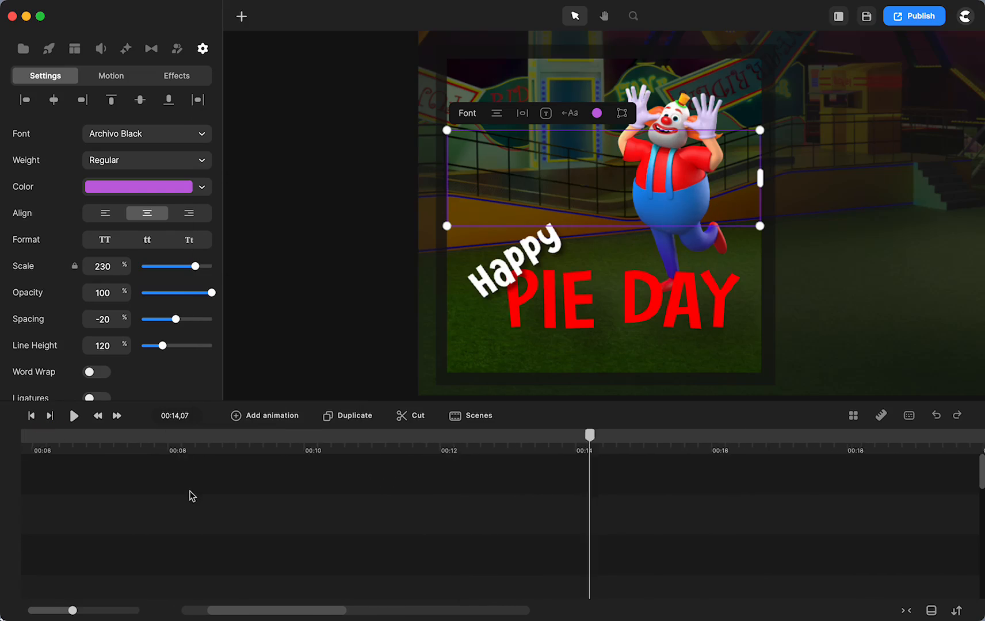
pyautogui.hscroll(-5, 189, 490)
pyautogui.click(56, 440)
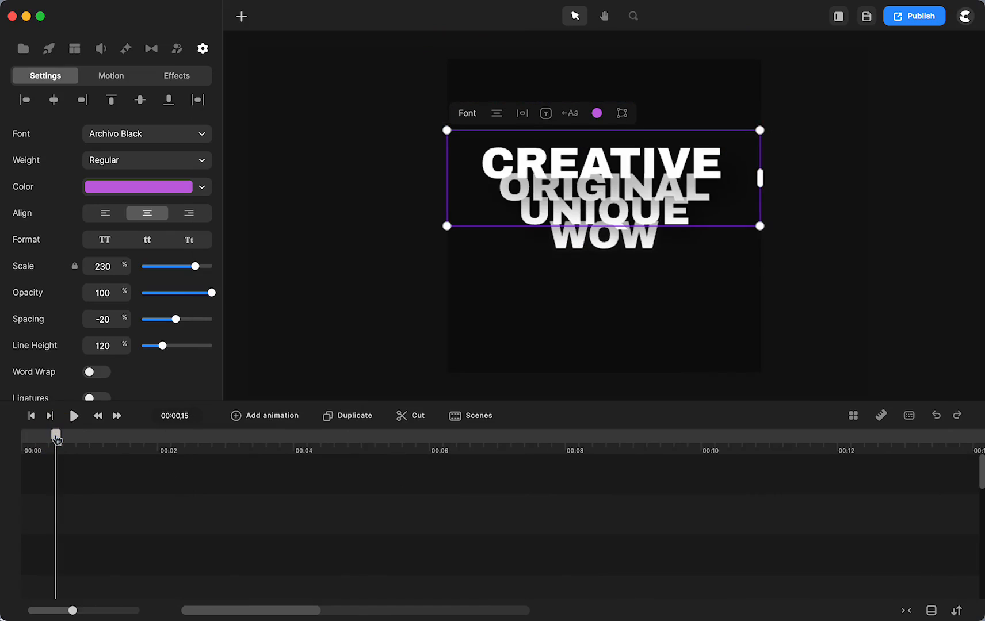